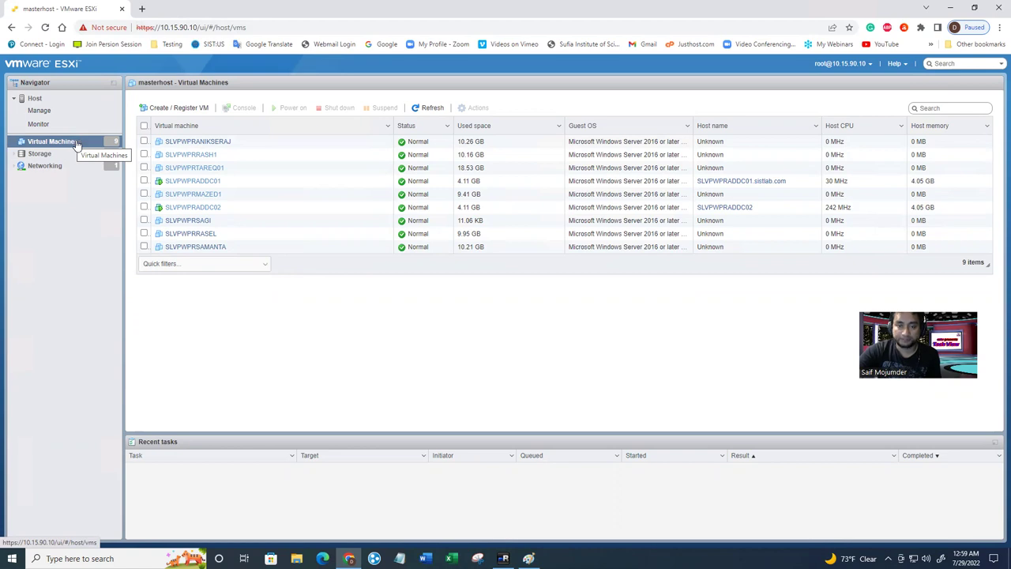
- Start creating a new virtual machine on the host and continue to the name and guest OS settings
right_click(77, 143)
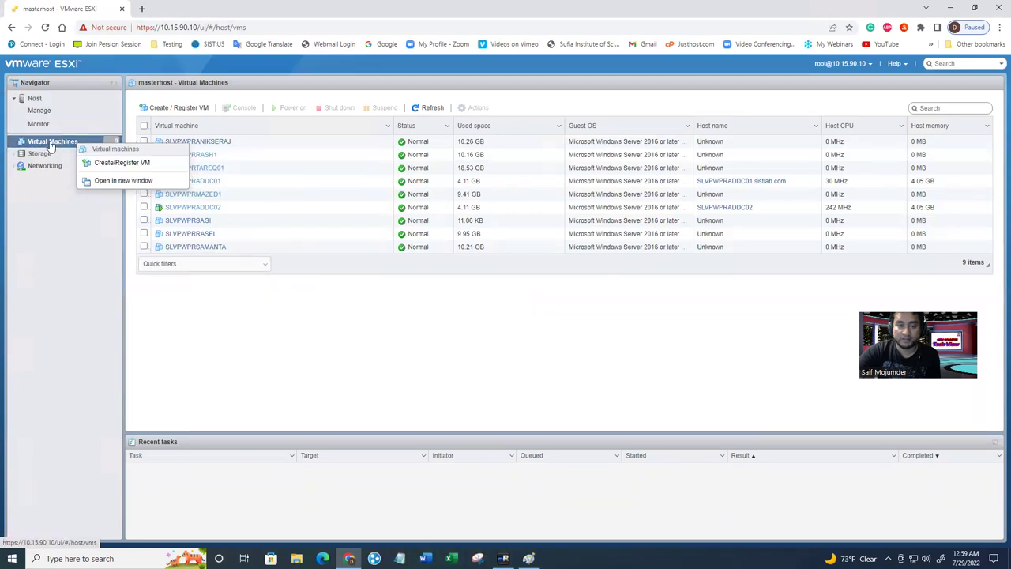
click(121, 163)
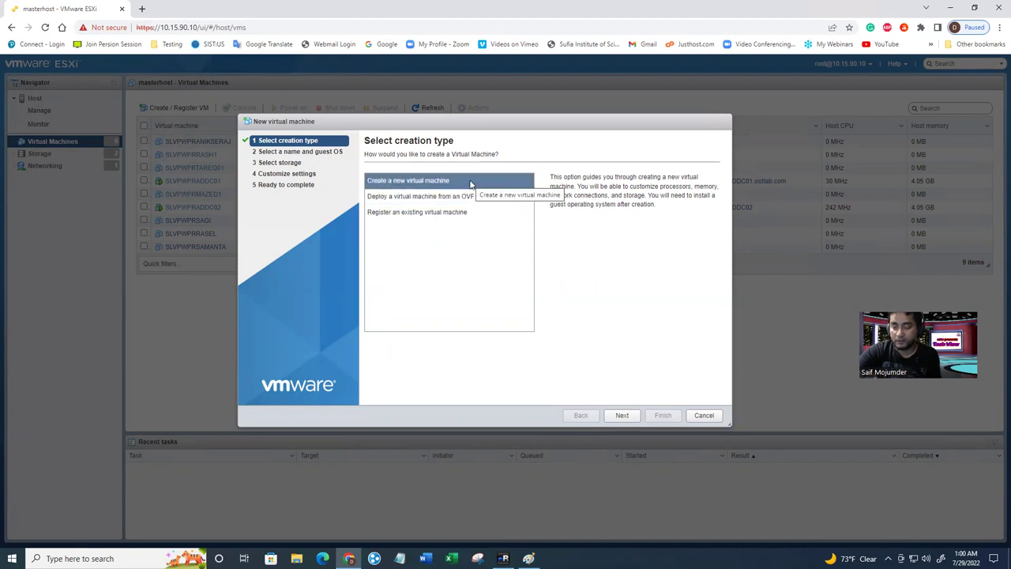
click(401, 185)
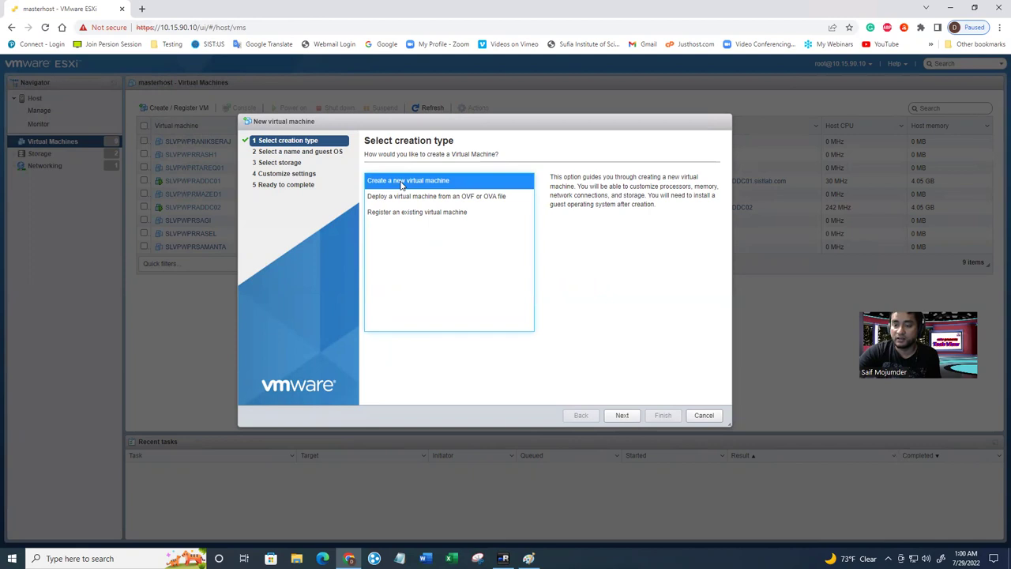
click(622, 415)
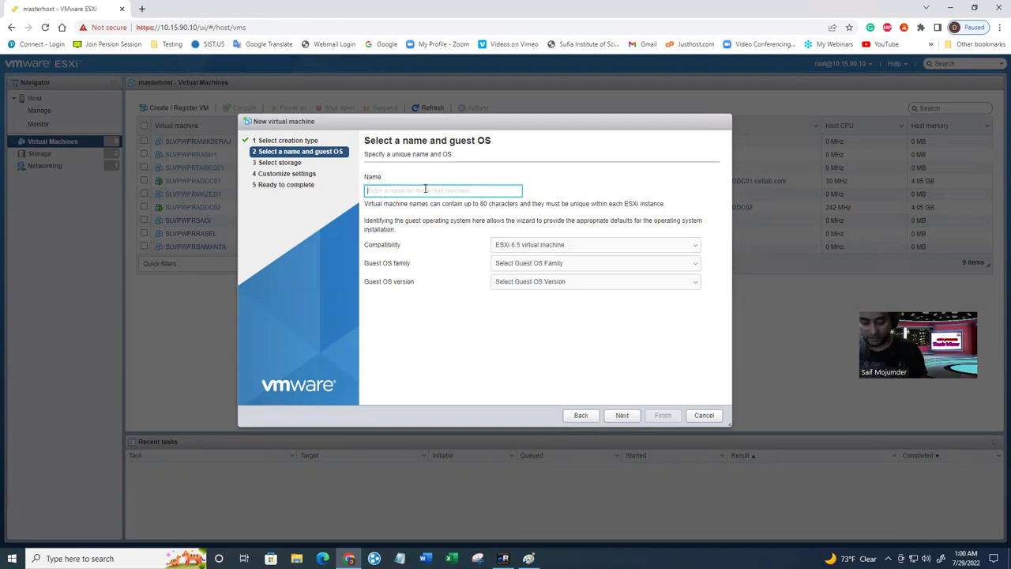
- Name the virtual machine SLVPWPRADDC03 and review the available ESXi compatibility versions
text(SLVPWPRADDC02)
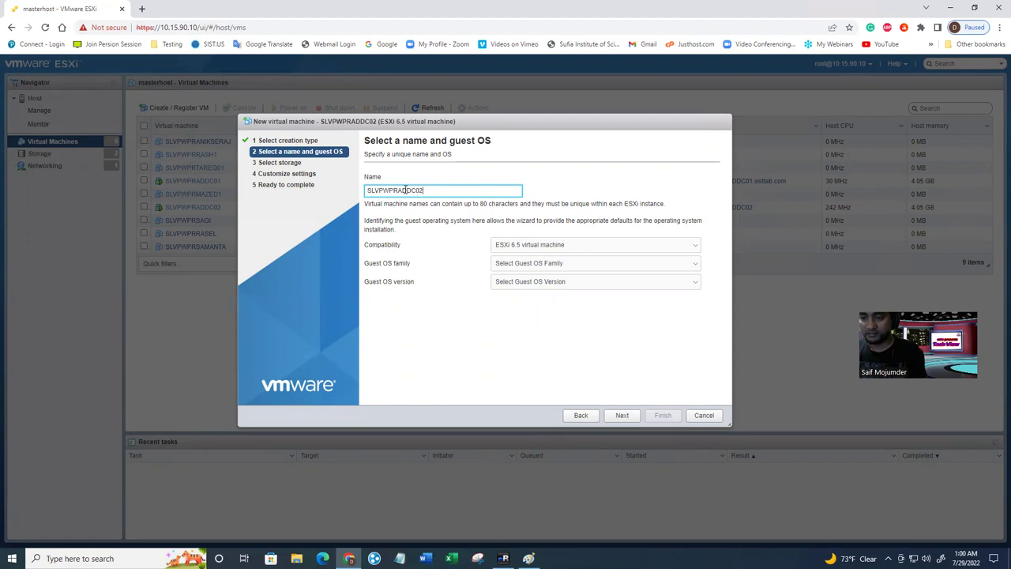
key(BackSpace)
text(3)
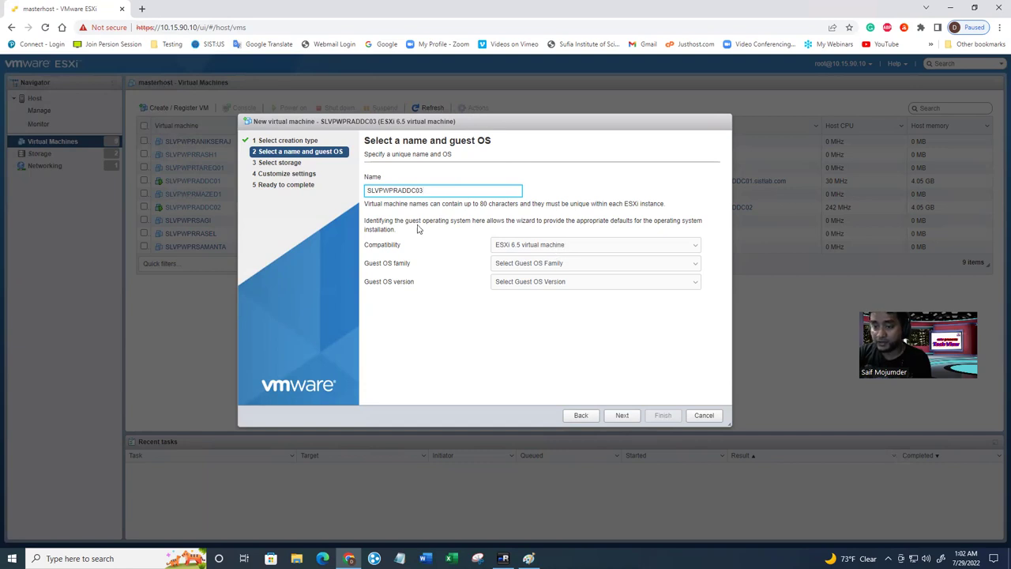
click(543, 246)
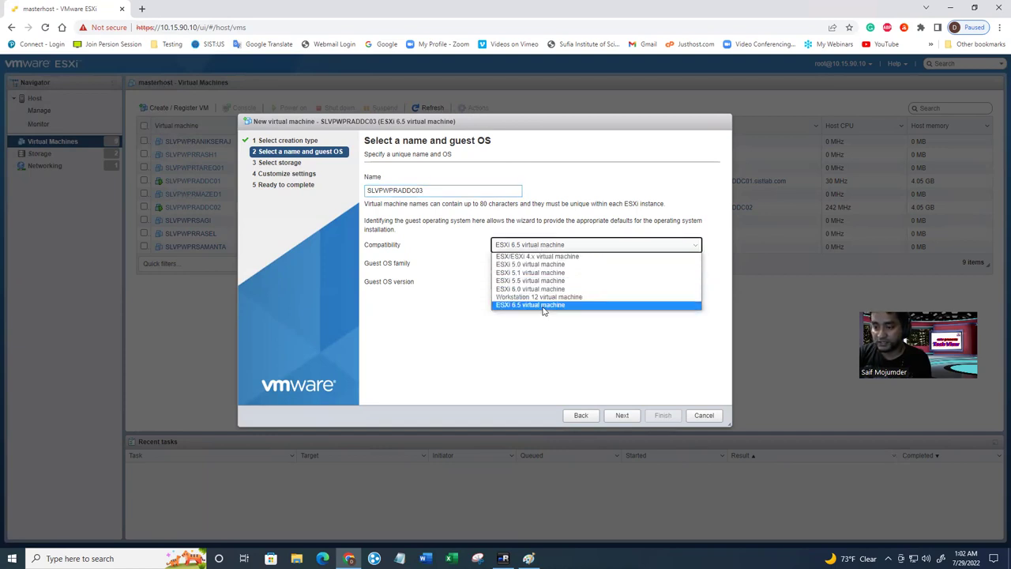
click(469, 244)
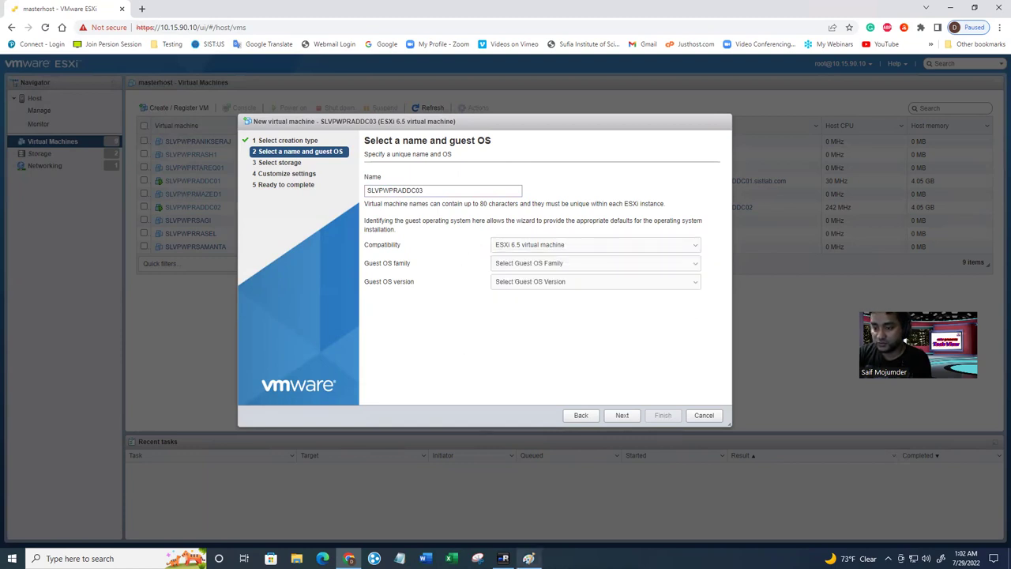
- Switch to Paint and move the purple Virtual Machine (VM) box next to the first ESXi Host 6.5 box
click(529, 558)
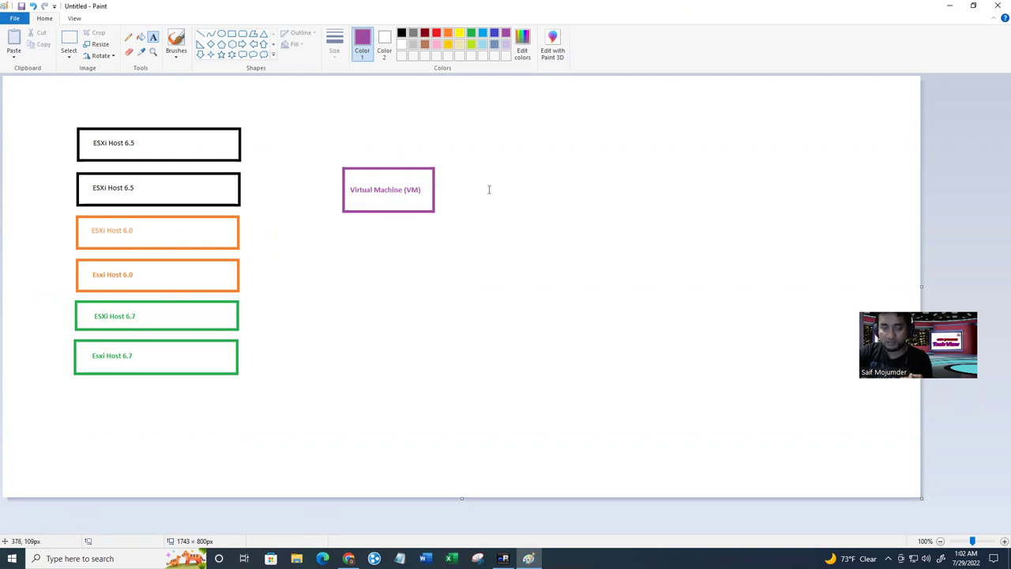
click(69, 40)
drag(325, 152, 466, 223)
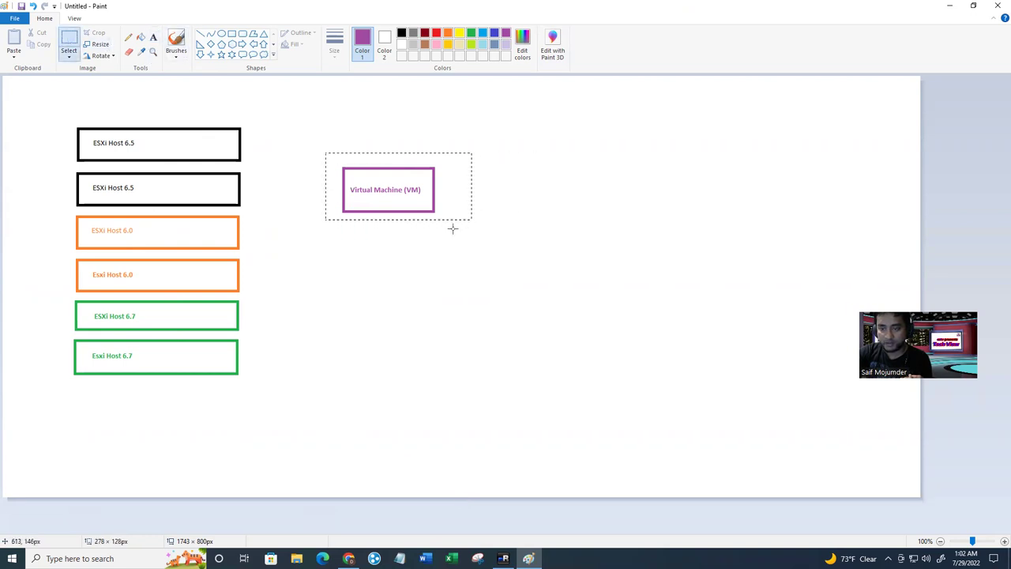
drag(417, 198, 331, 148)
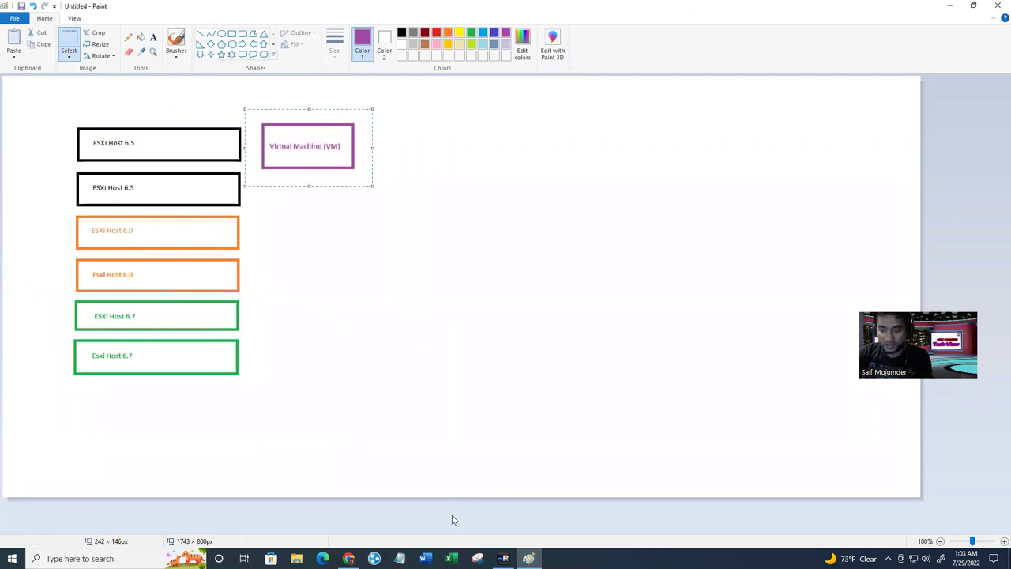
click(348, 558)
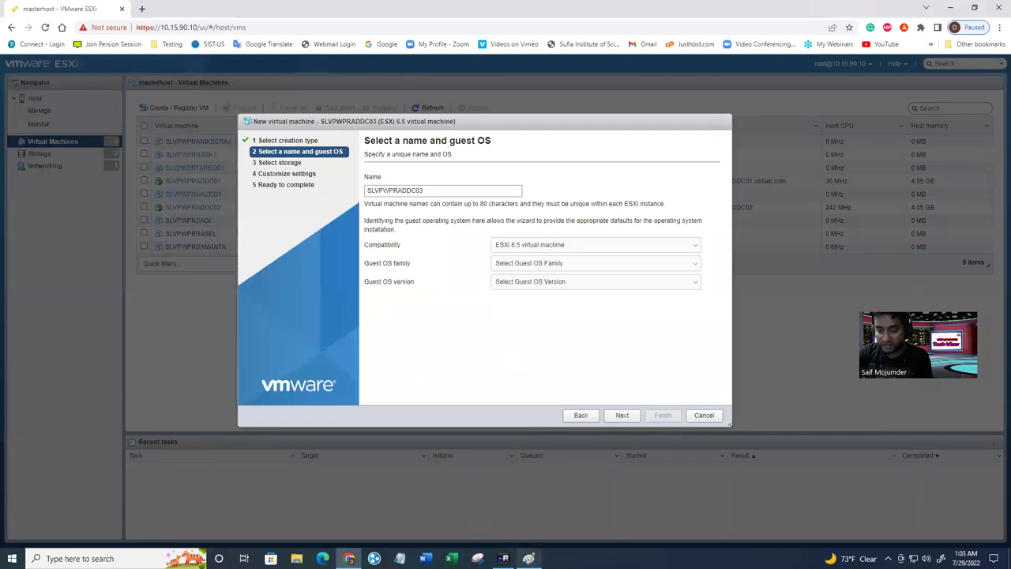
click(528, 558)
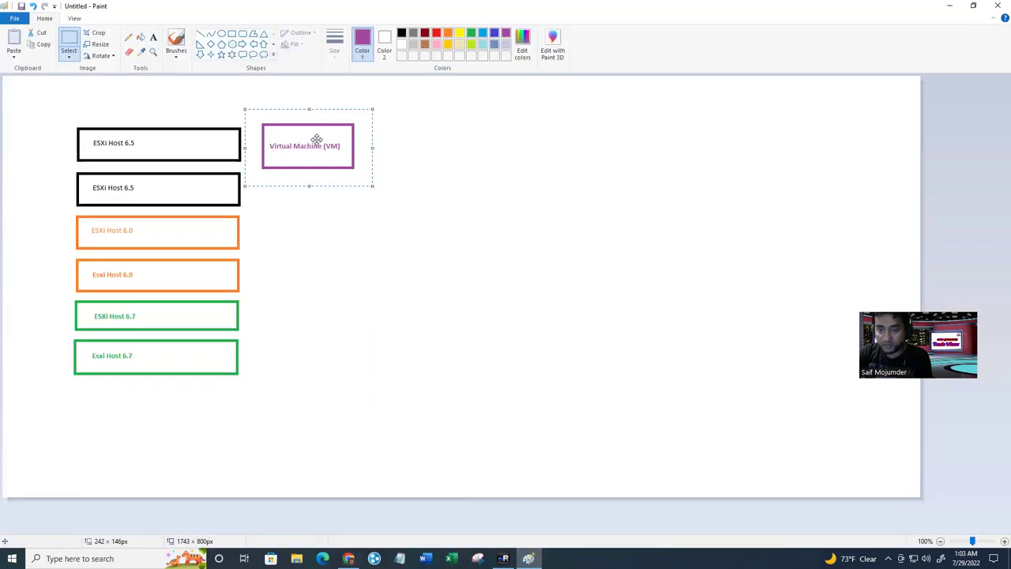
- Move the Virtual Machine (VM) box around the hosts and place it level with the first ESXi Host 6.5, leaving a gap for an arrow
drag(319, 147, 371, 163)
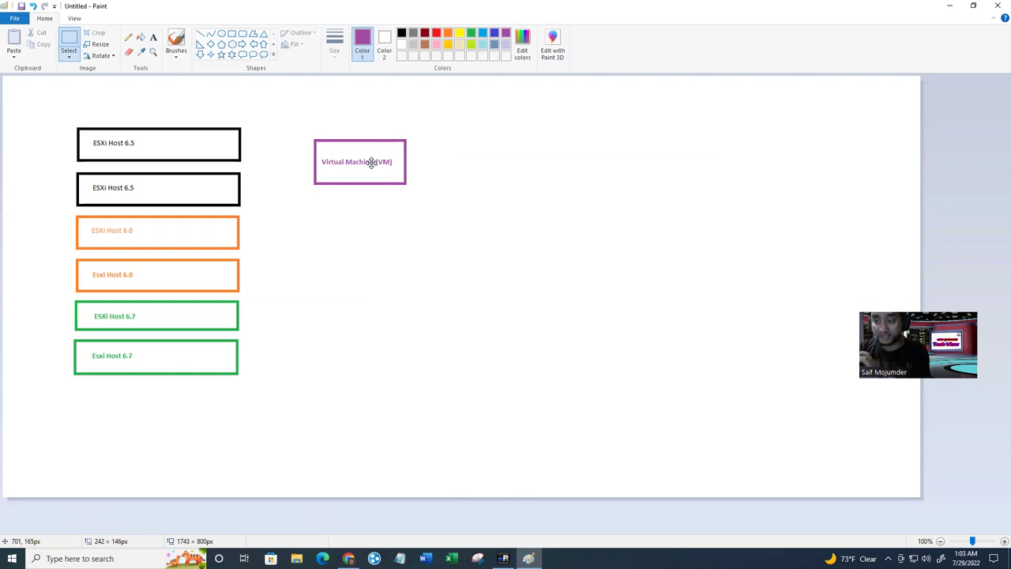
drag(372, 162, 354, 154)
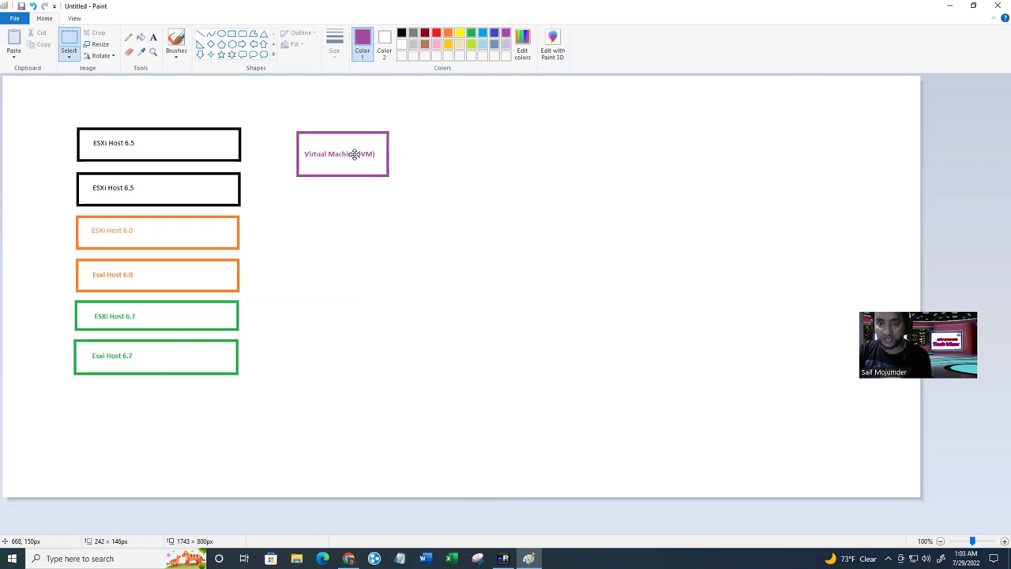
drag(354, 154, 354, 152)
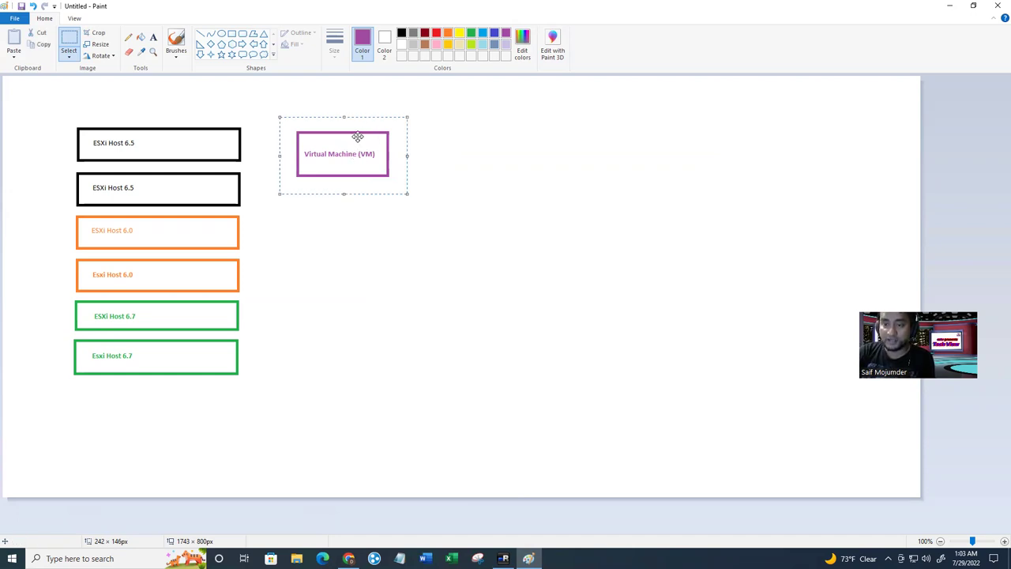
drag(350, 139, 213, 163)
drag(235, 335, 386, 135)
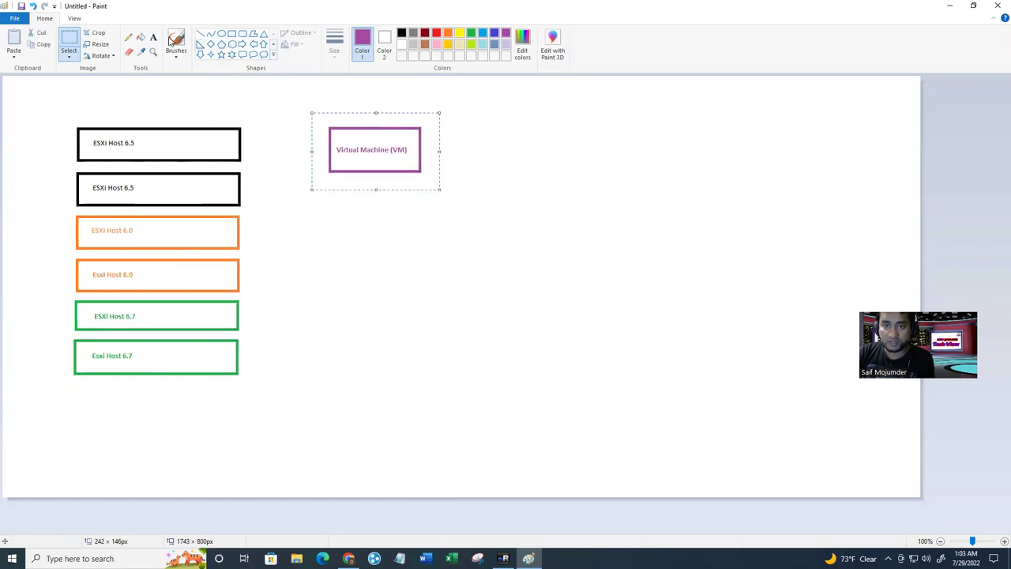
- Draw a purple arrow from the Virtual Machine (VM) box to the first ESXi Host 6.5 and cross out that host in red
click(201, 33)
mouse_move(244, 145)
mouse_down()
mouse_move(321, 149)
mouse_move(251, 138)
mouse_move(245, 146)
mouse_up()
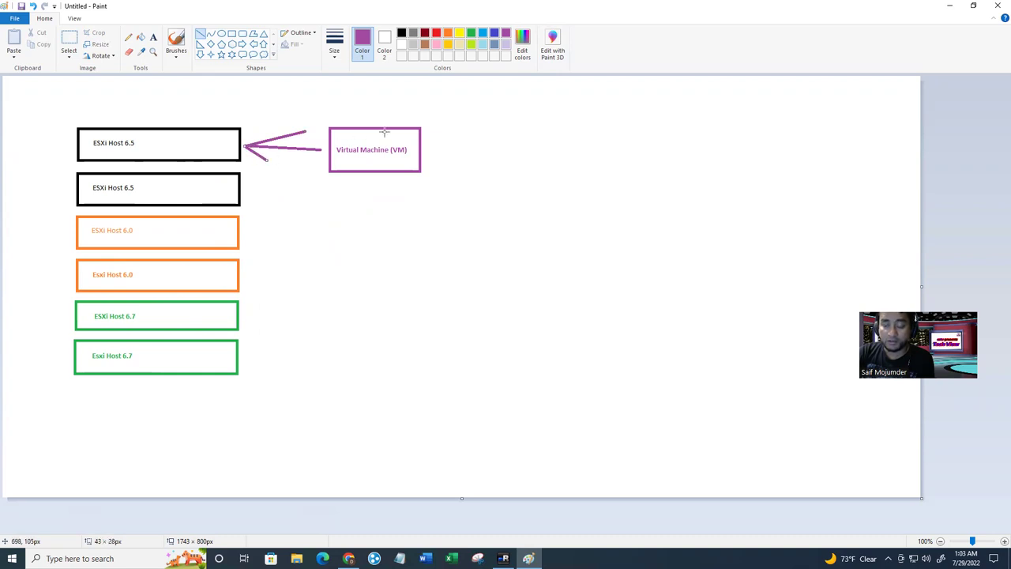
click(202, 34)
drag(195, 110, 142, 164)
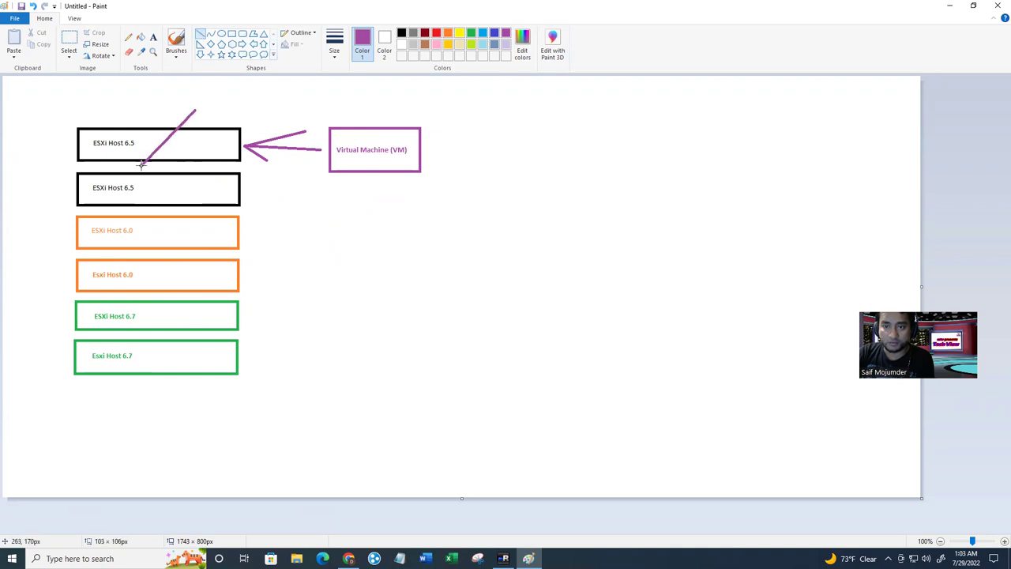
click(435, 36)
drag(137, 112, 194, 155)
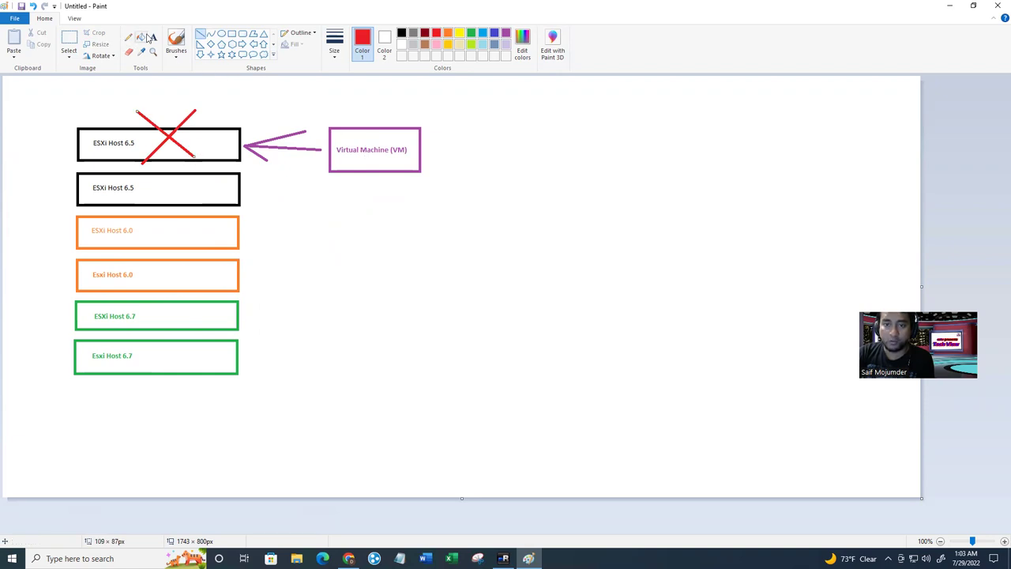
- Move the Virtual Machine (VM) box beside the ESXi 6.0 host and below the 6.7 hosts, returning it to the purple arrow
click(69, 40)
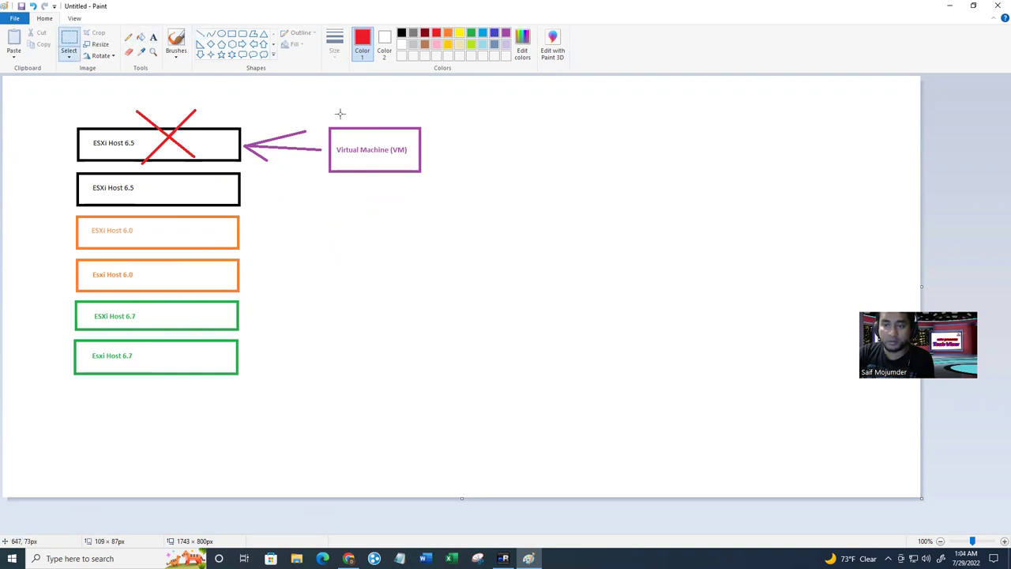
drag(320, 118, 431, 182)
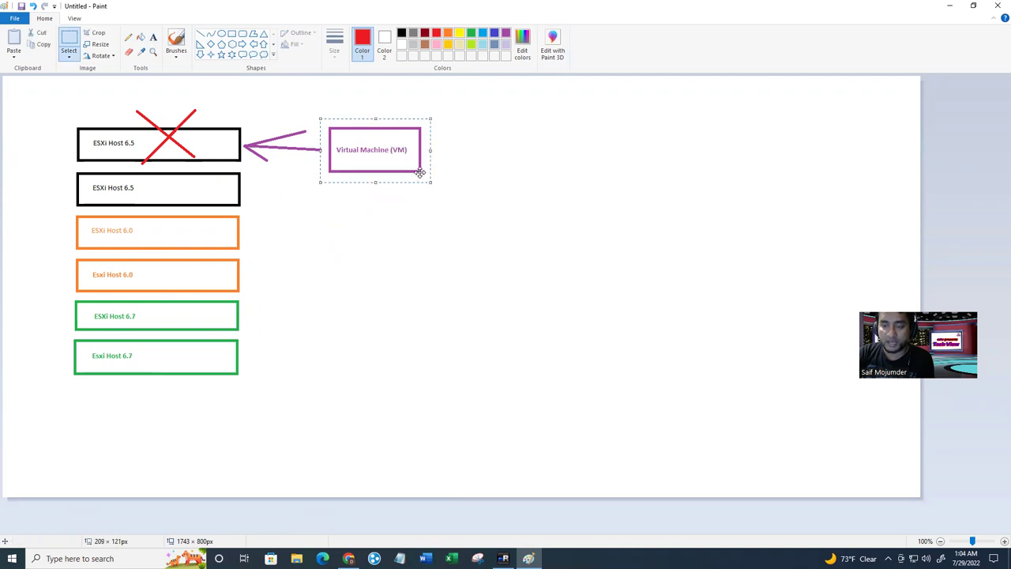
mouse_move(395, 150)
mouse_down()
mouse_move(239, 162)
mouse_move(231, 149)
mouse_move(244, 183)
mouse_move(338, 169)
mouse_move(276, 239)
mouse_move(279, 318)
mouse_move(418, 147)
mouse_move(392, 150)
mouse_up()
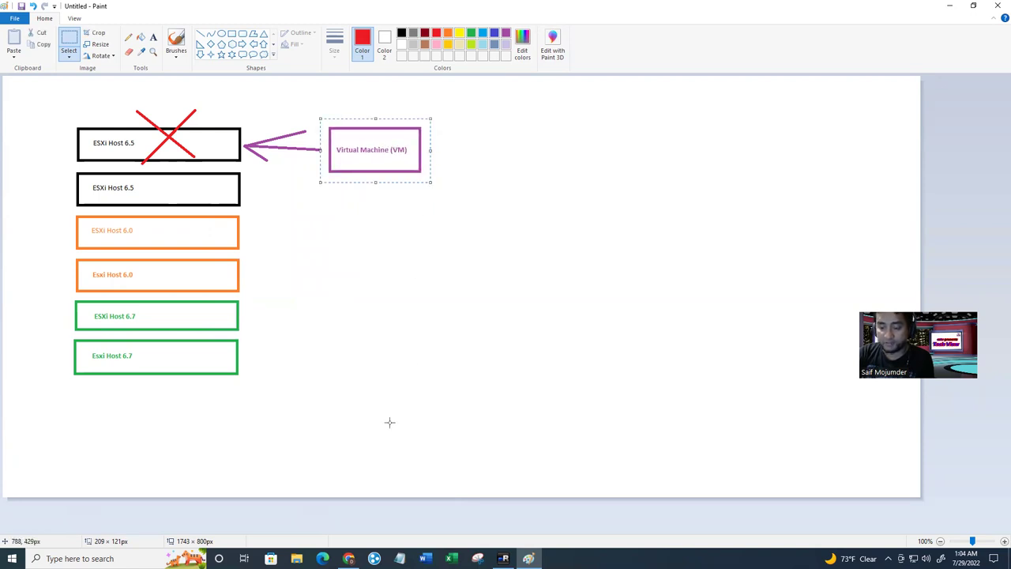
click(349, 558)
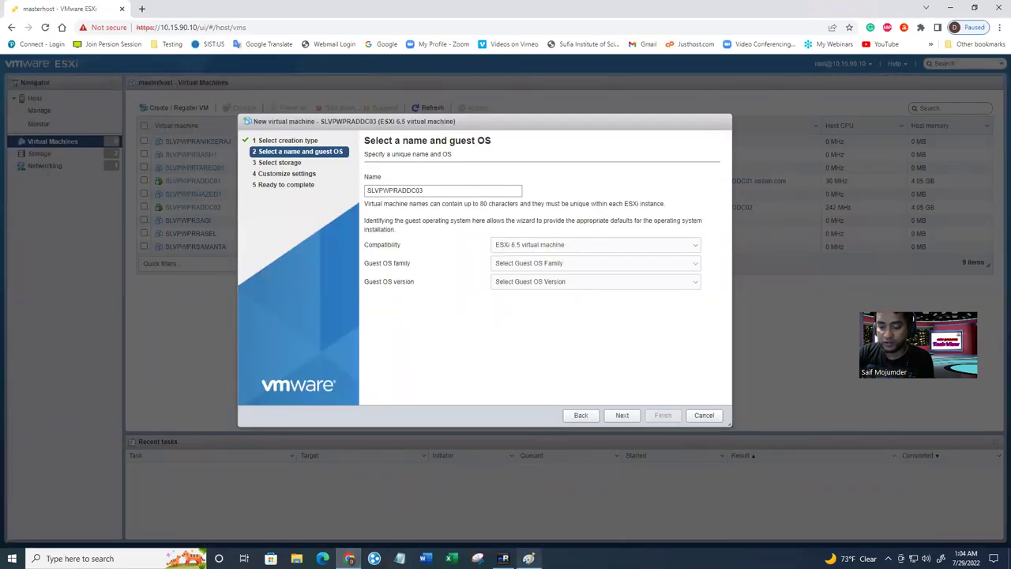
click(529, 559)
mouse_move(356, 154)
mouse_down()
mouse_move(252, 156)
mouse_move(237, 144)
mouse_move(222, 247)
mouse_move(300, 229)
mouse_up()
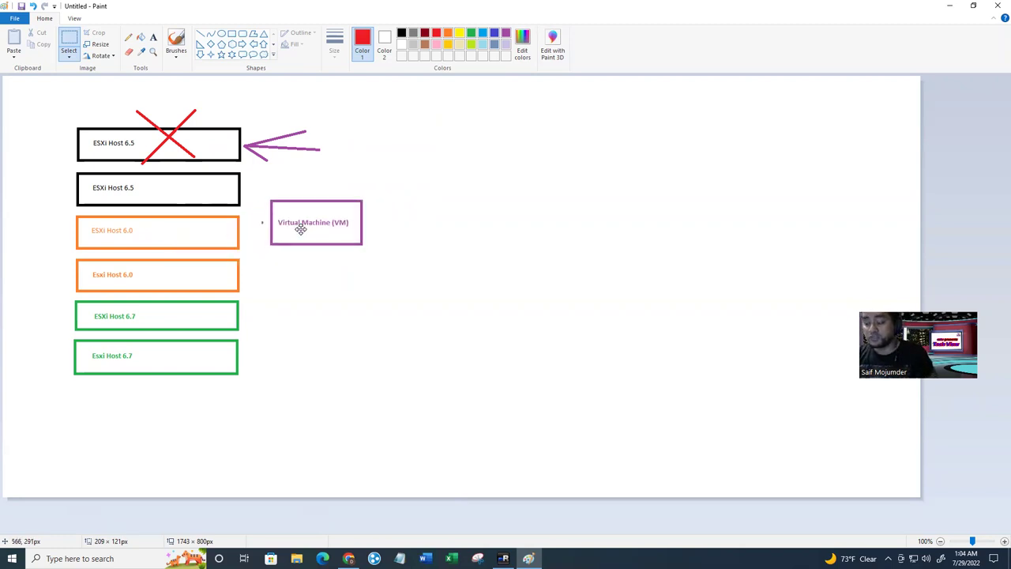
drag(300, 229, 335, 230)
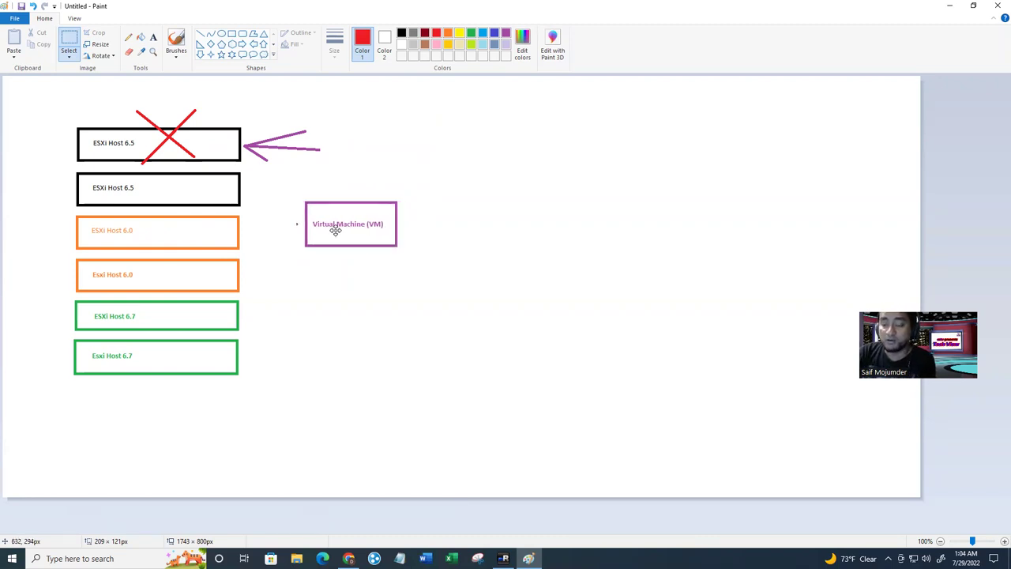
drag(336, 231, 267, 420)
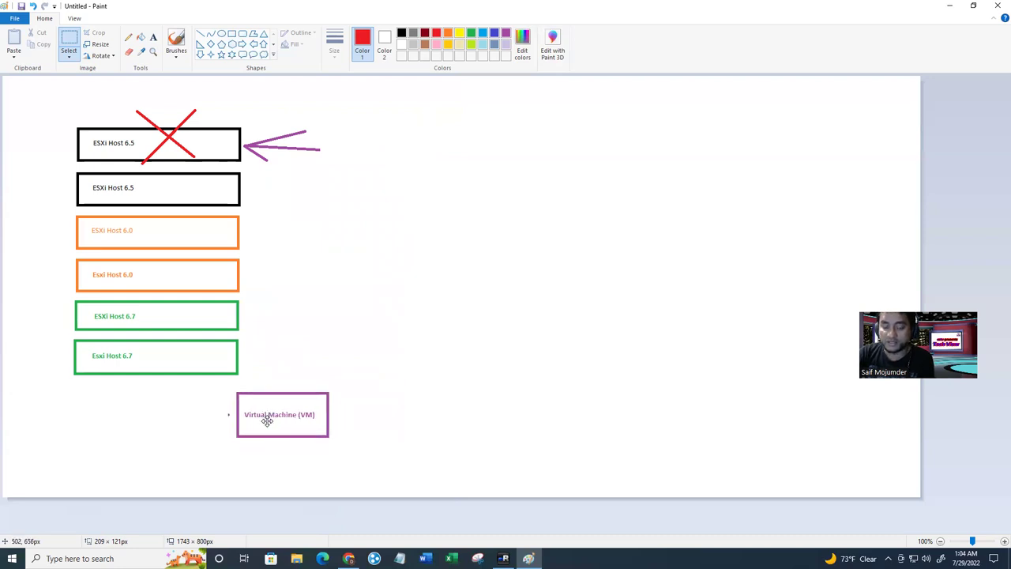
drag(267, 421, 360, 157)
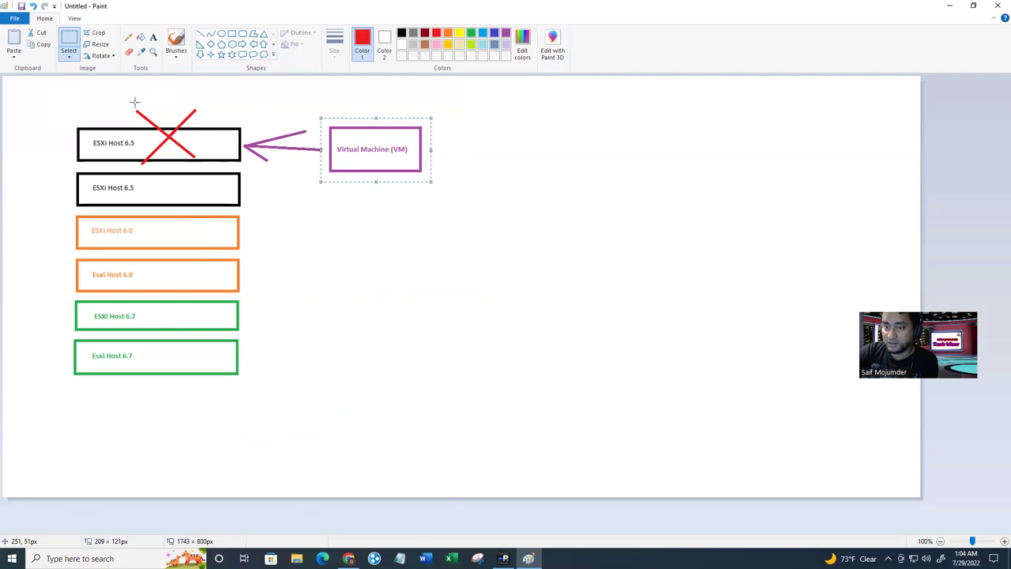
drag(366, 147, 268, 240)
drag(296, 234, 375, 135)
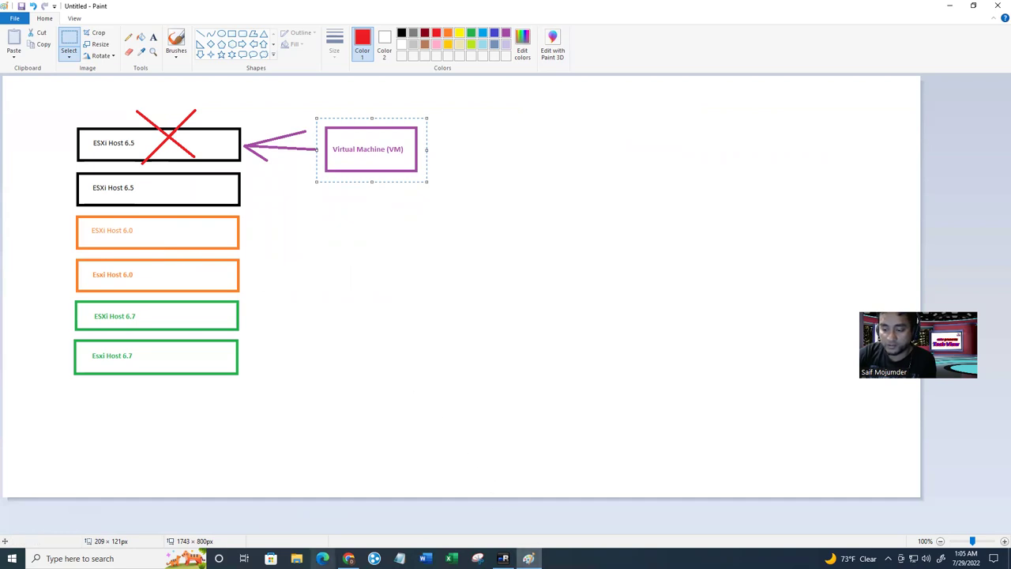
- Switch back to the VMware ESXi browser window and set the virtual machine's compatibility to ESXi 6.0 virtual machine
key(alt+Tab)
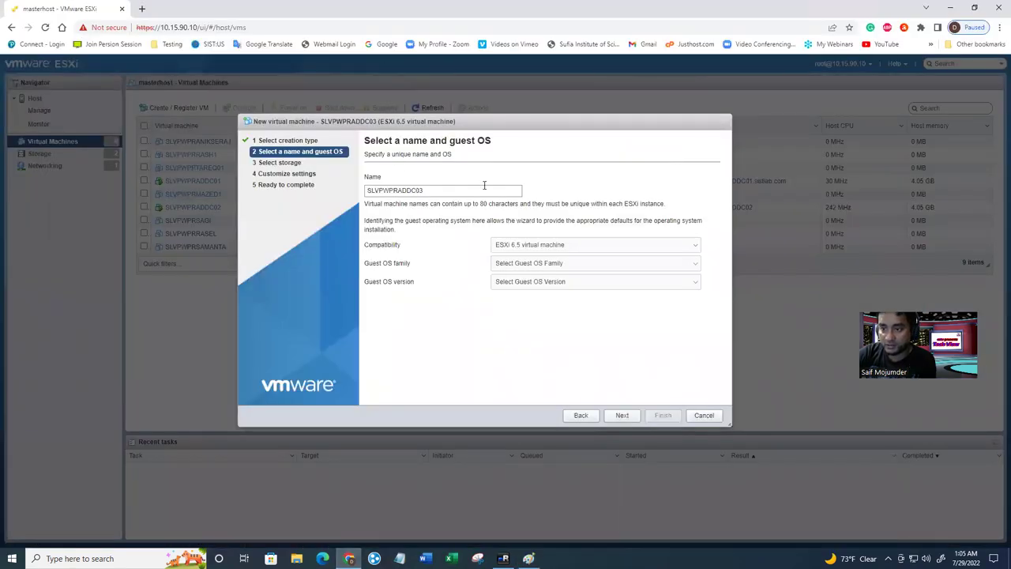
click(547, 247)
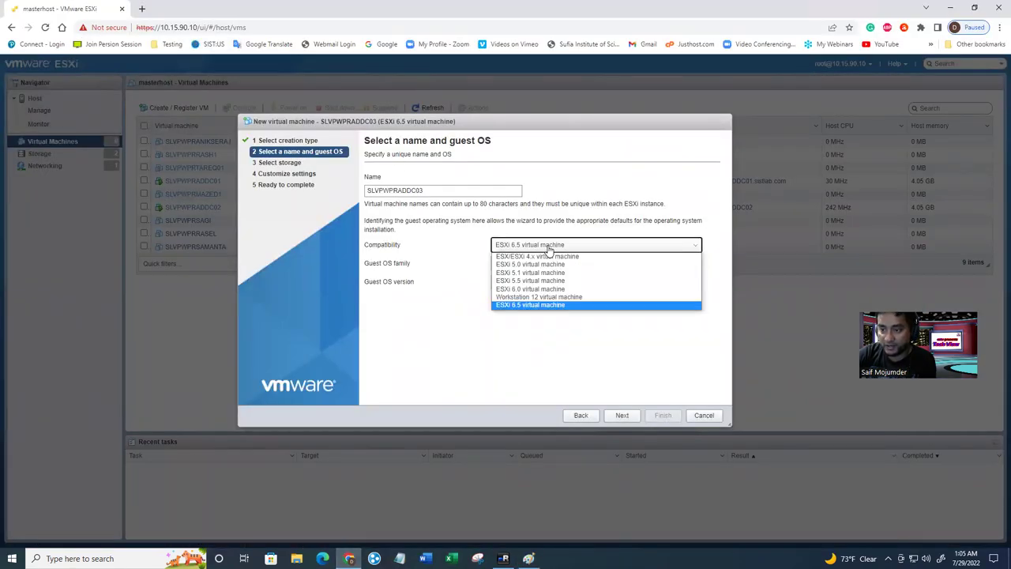
click(551, 289)
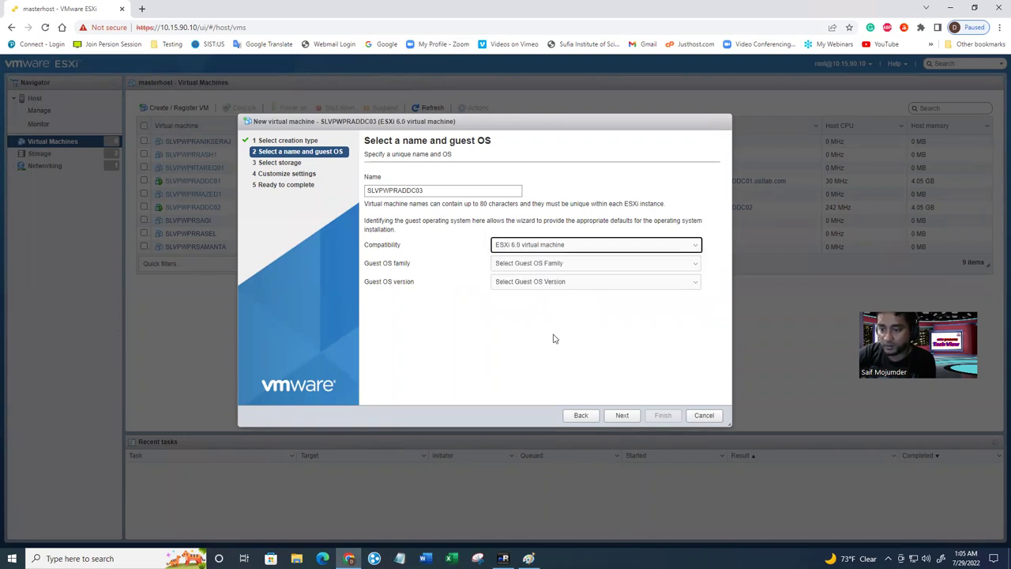
- Set the guest OS family to Windows and version to Microsoft Windows Server 2016 or later (64-bit), and proceed to storage selection
click(557, 263)
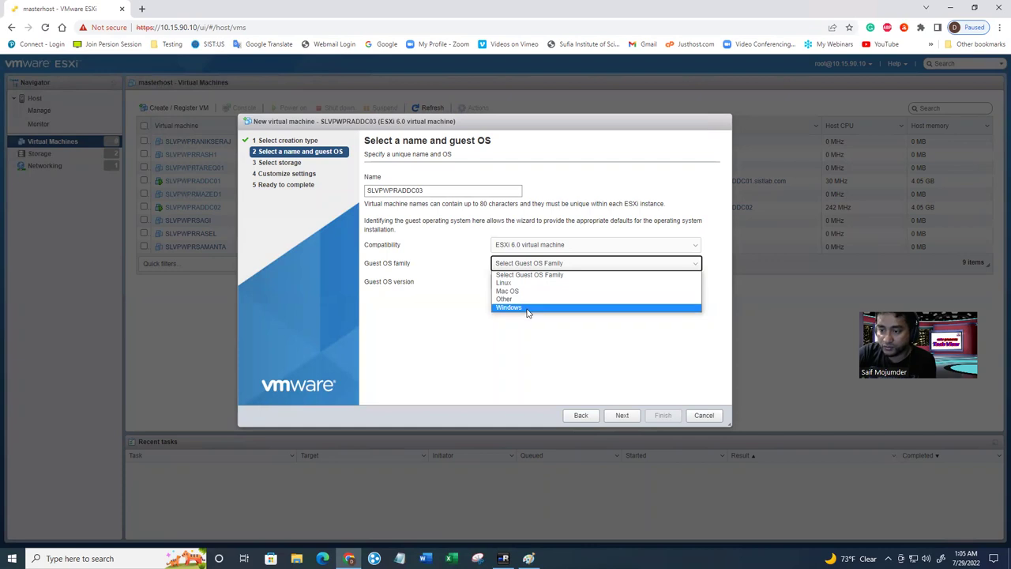
click(527, 308)
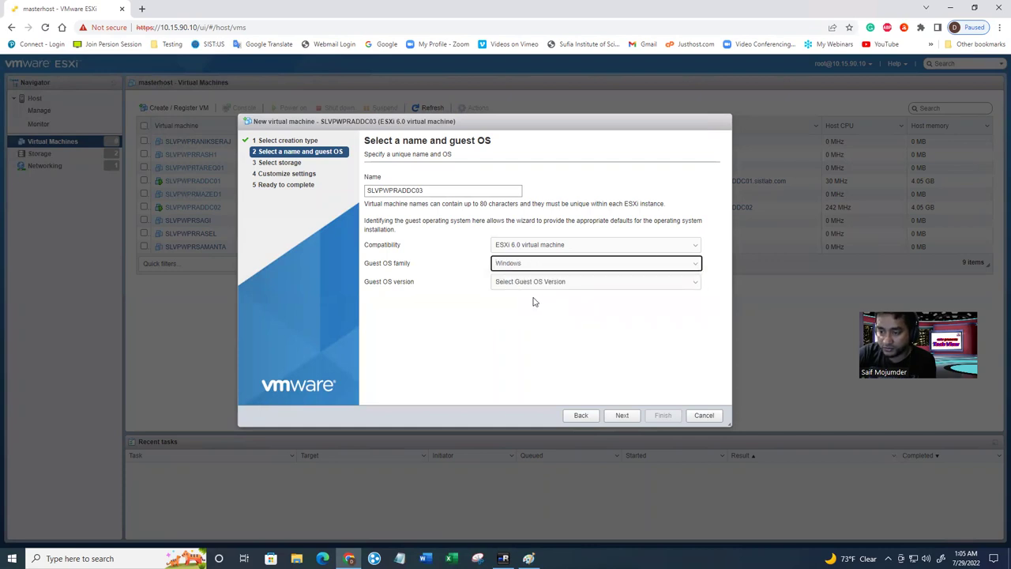
click(577, 284)
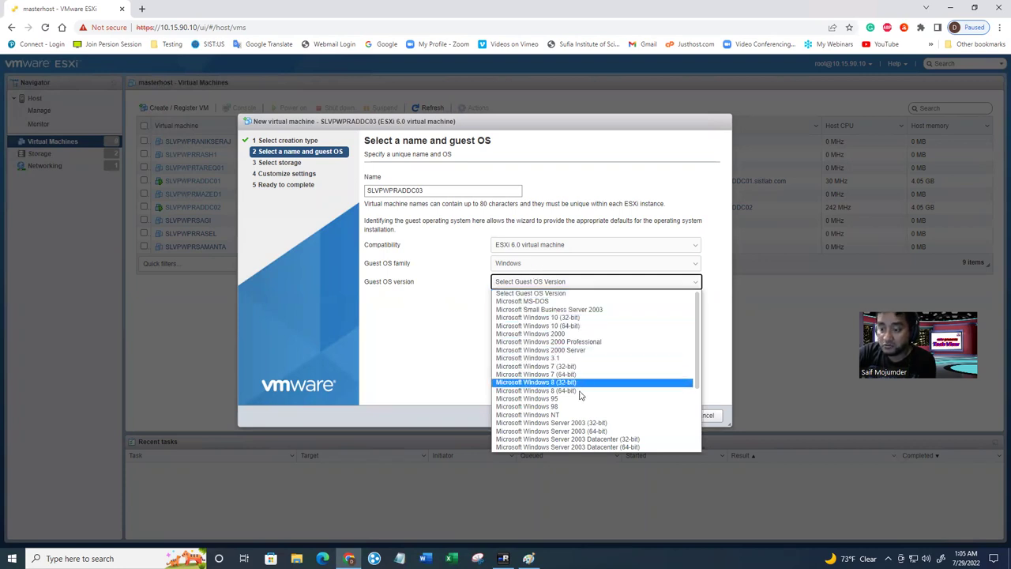
scroll(606, 409, down, 5)
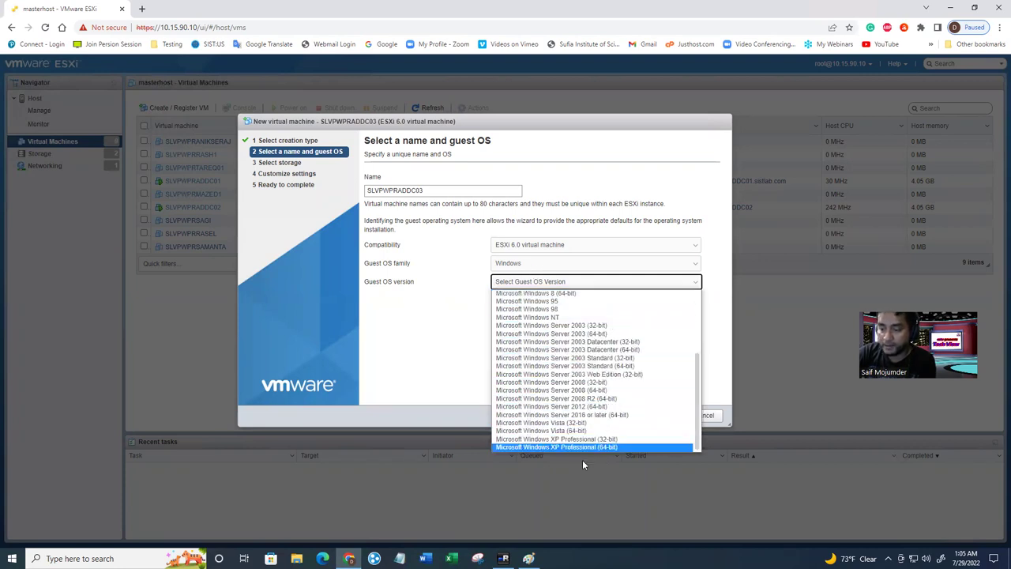
click(614, 415)
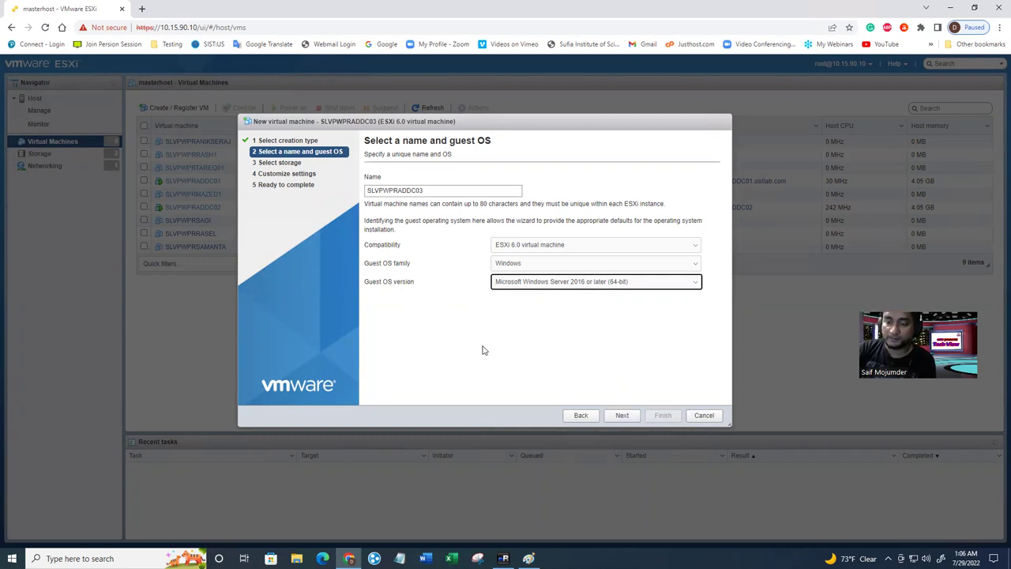
click(623, 418)
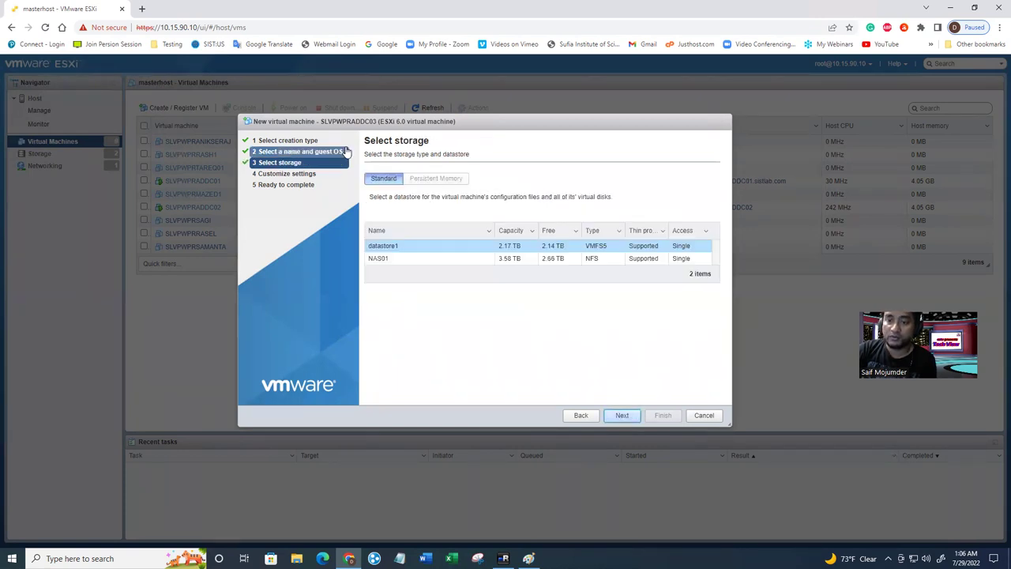
- Compare NAS01 with datastore1, select datastore1 as the virtual machine's storage and proceed to the hardware settings
click(385, 260)
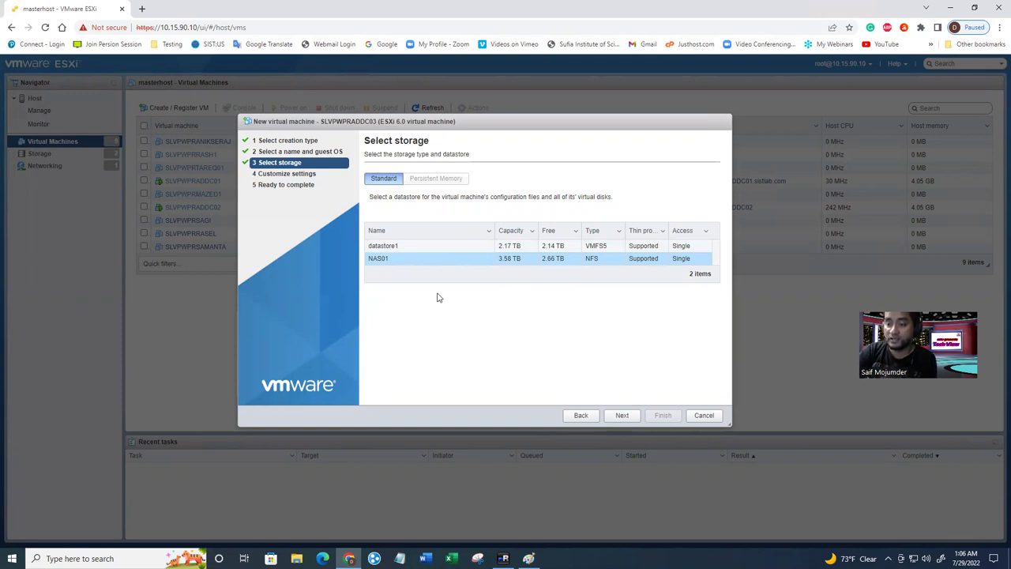
click(418, 246)
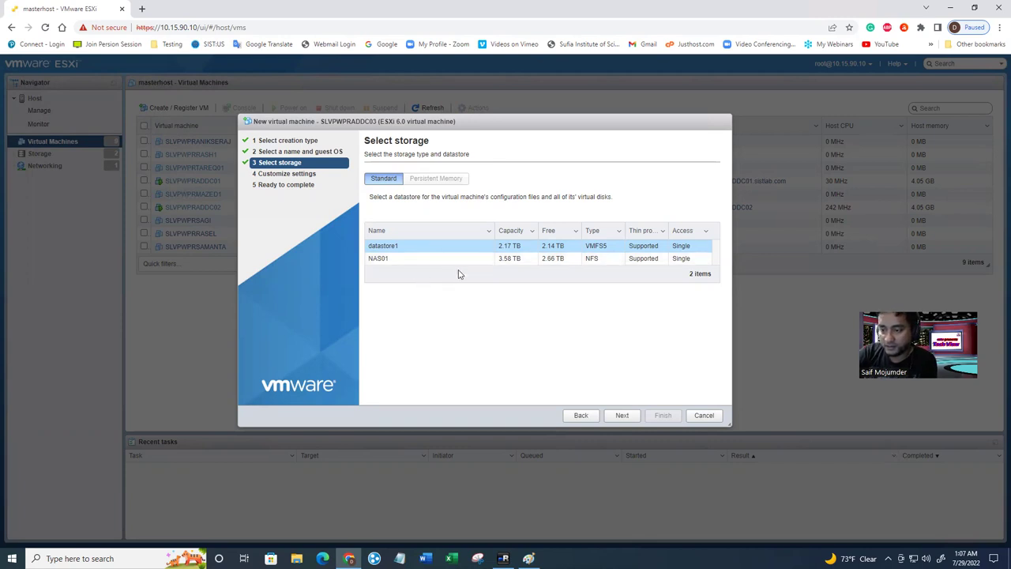
click(622, 415)
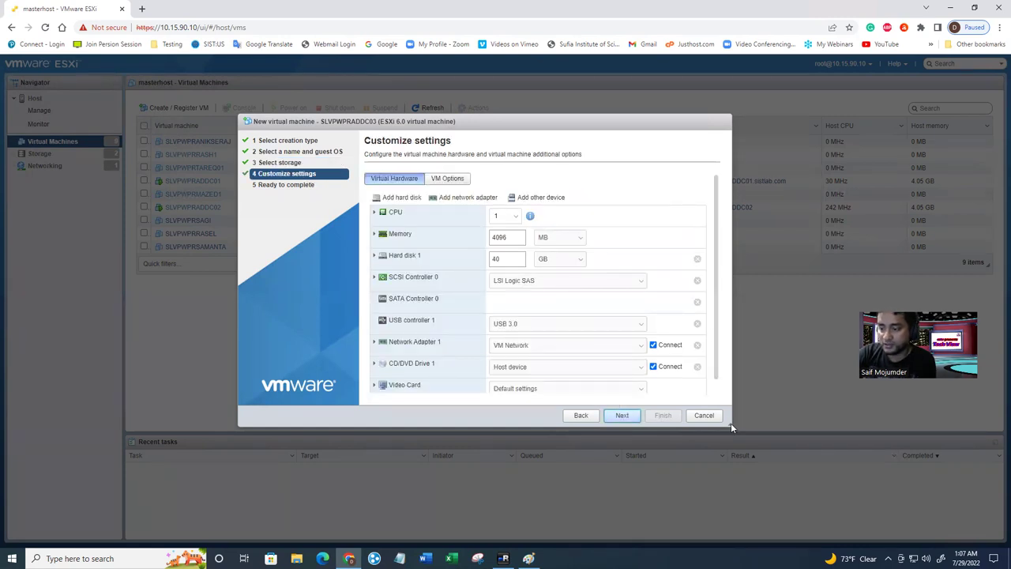
- Enlarge the new virtual machine dialog to show all hardware rows and set the CPU count to 8
drag(728, 422, 743, 446)
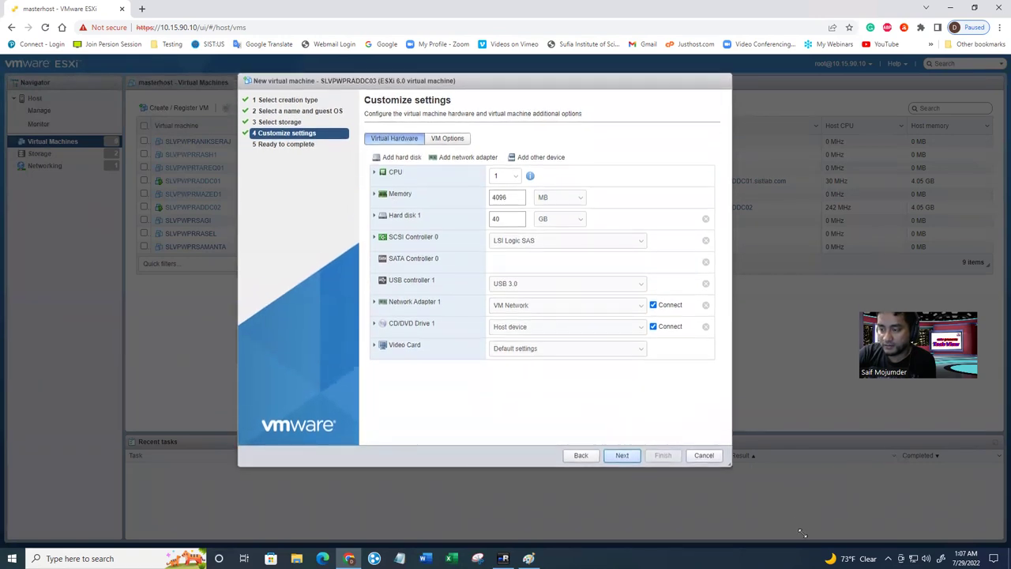
click(504, 176)
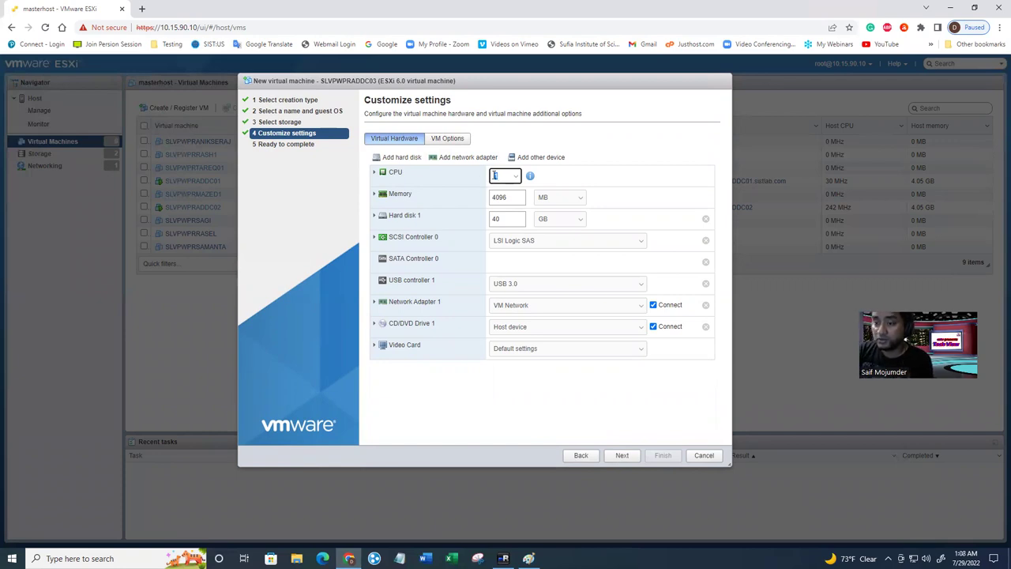
text(8)
click(619, 180)
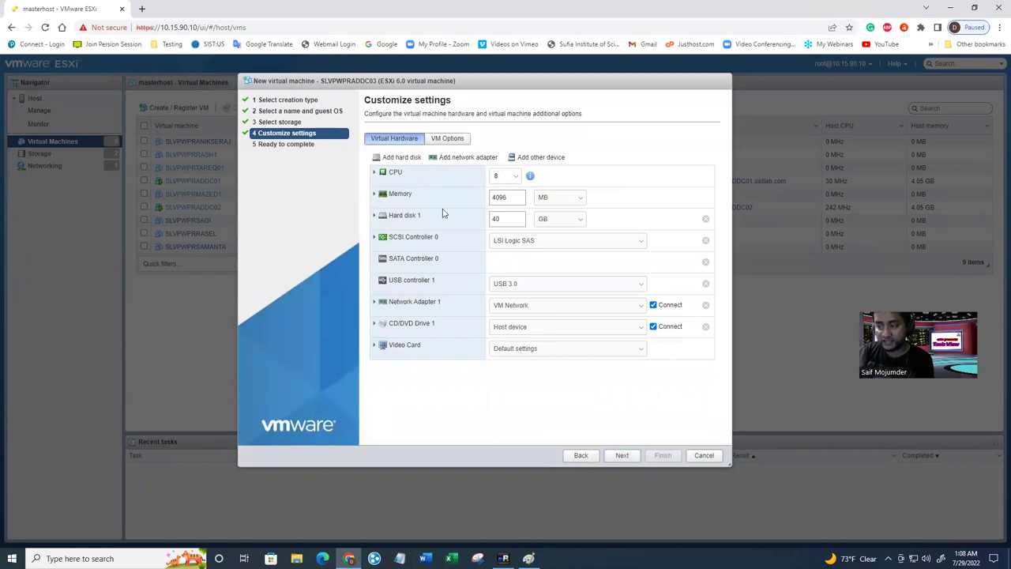
- Expand the CPU settings and set the cores per socket first to 2 and finally to 4
click(375, 172)
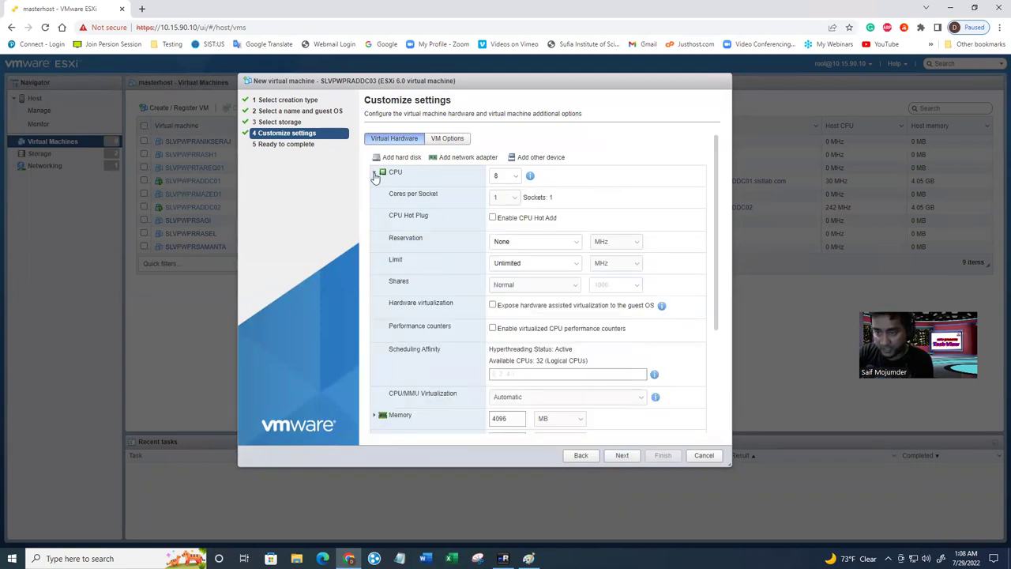
click(506, 198)
click(503, 218)
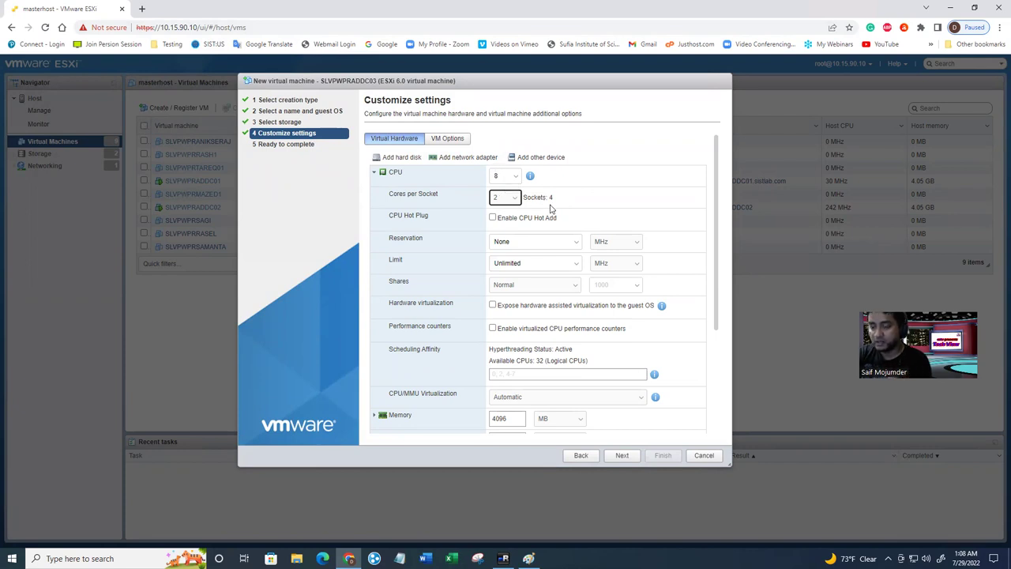
click(507, 202)
click(506, 210)
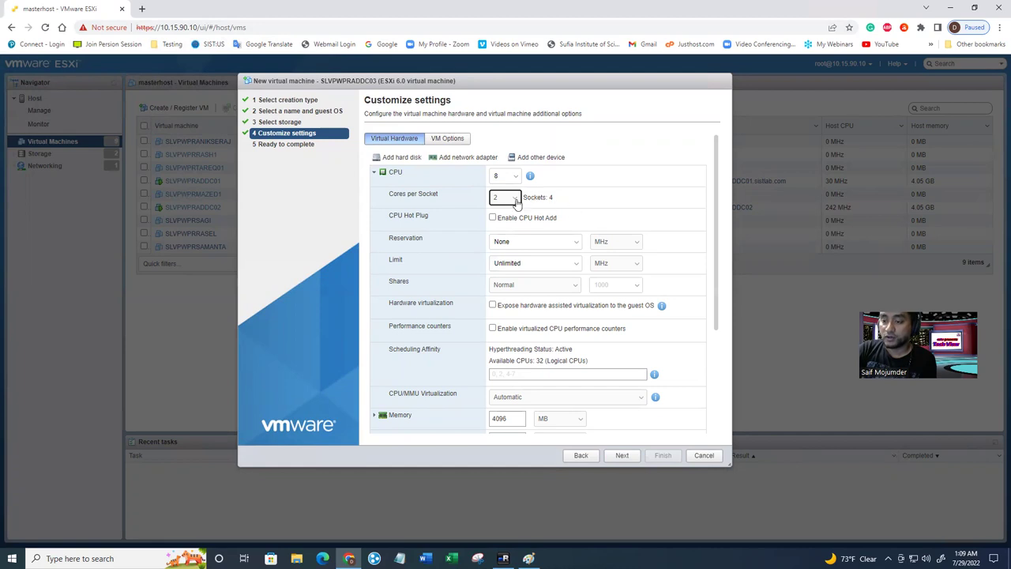
click(592, 196)
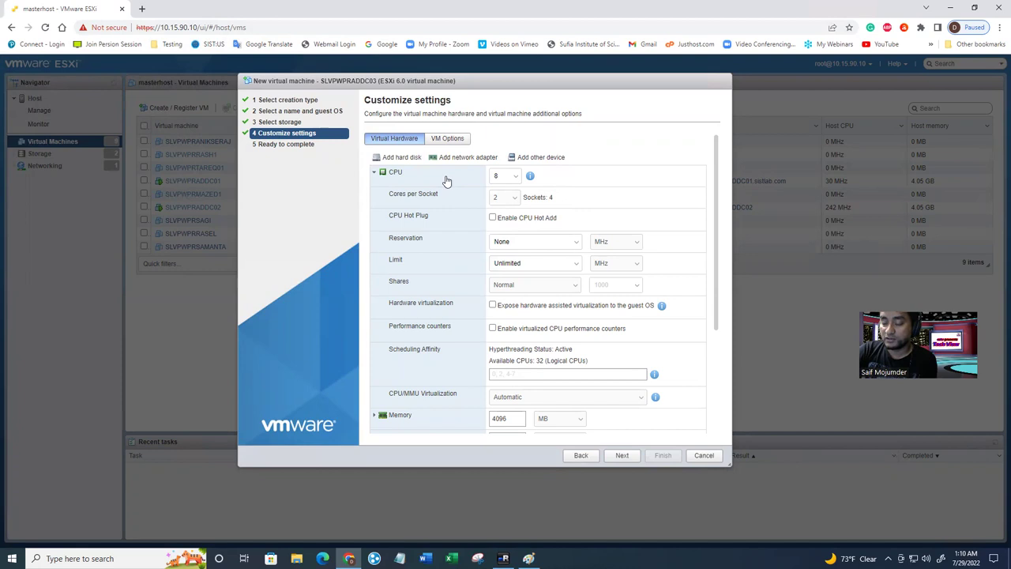
click(506, 198)
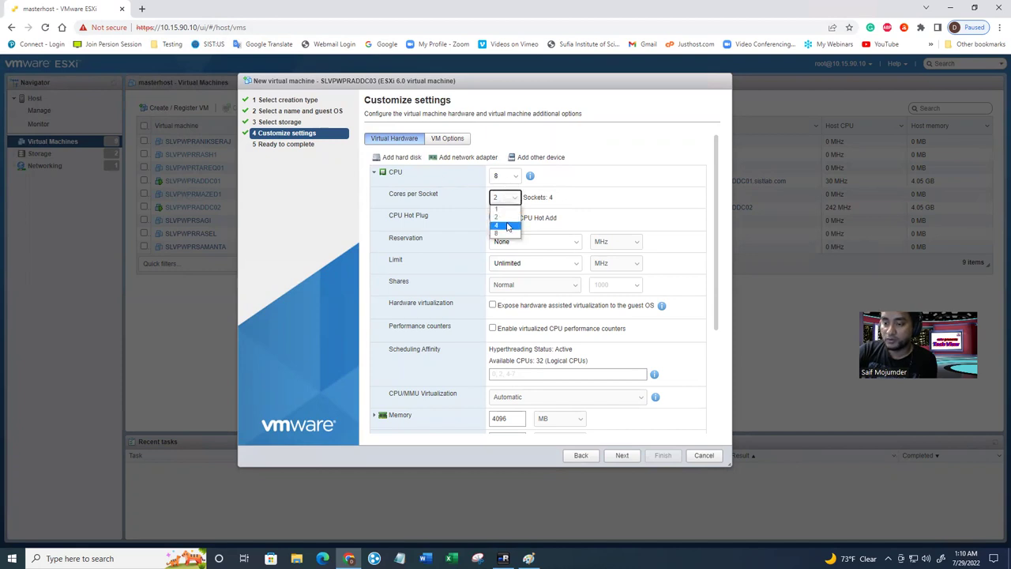
click(506, 226)
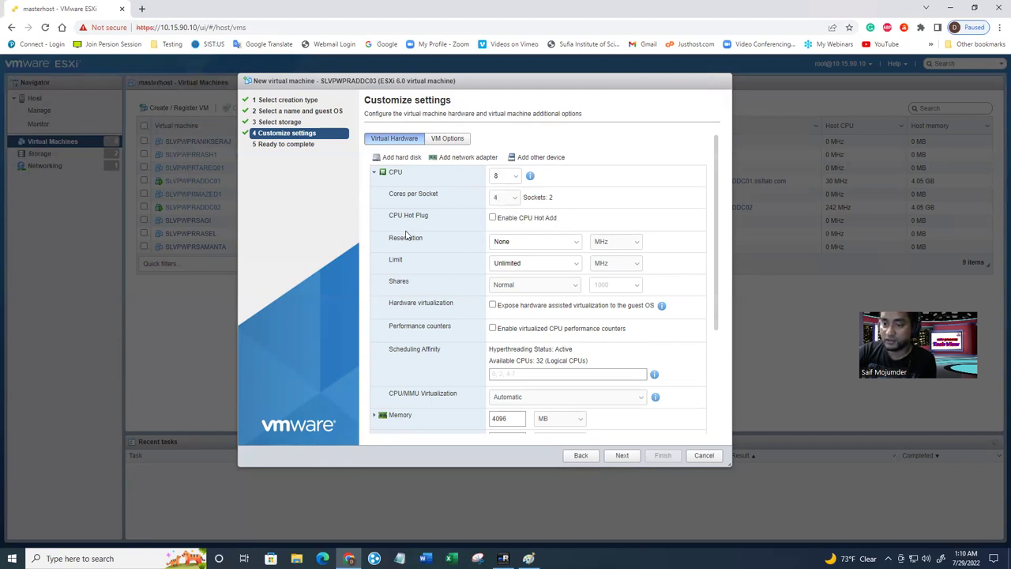
- Enable CPU Hot Add under CPU Hot Plug and collapse the CPU settings
drag(387, 221, 465, 224)
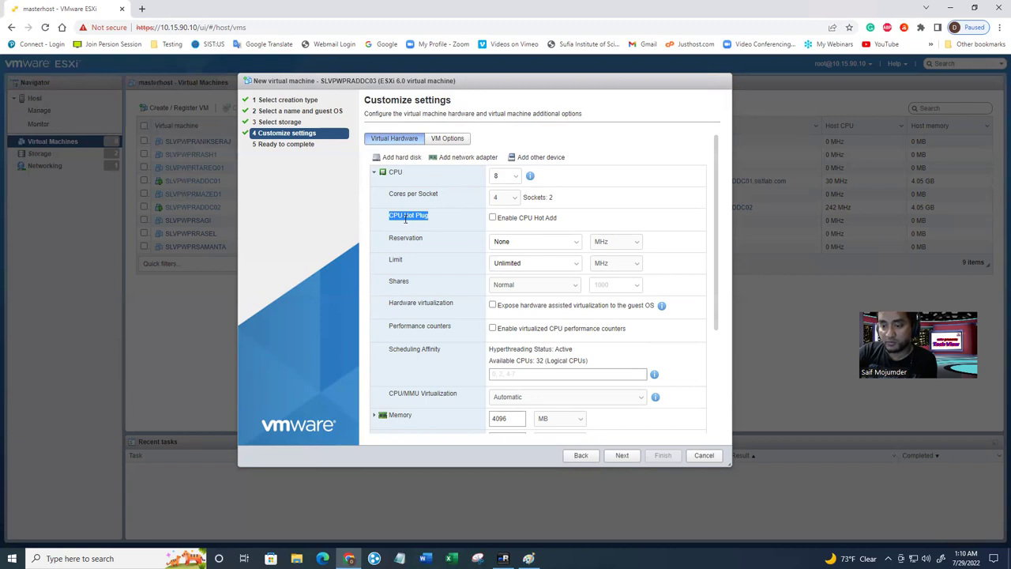
click(400, 216)
drag(389, 218, 493, 218)
click(493, 218)
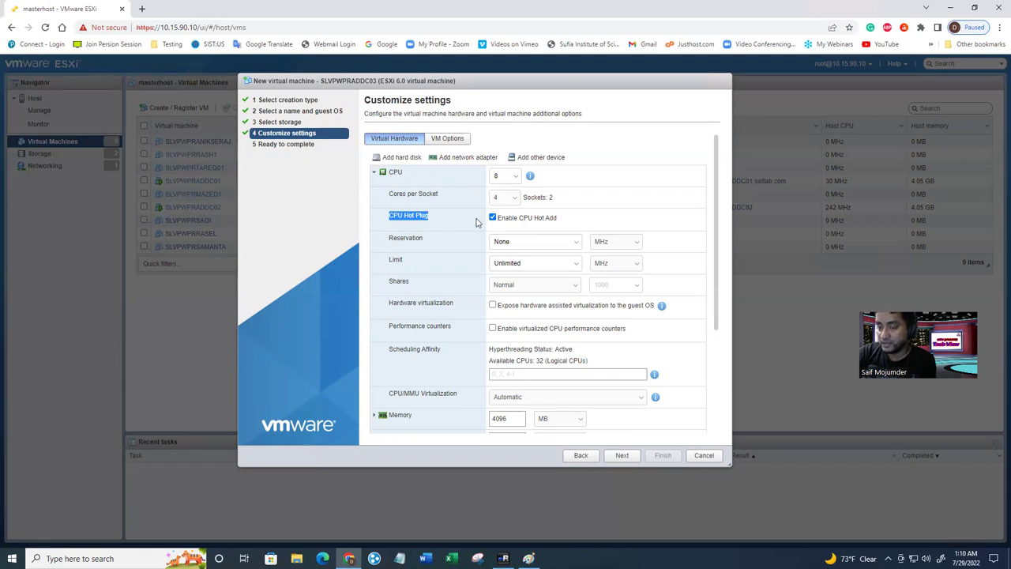
click(472, 222)
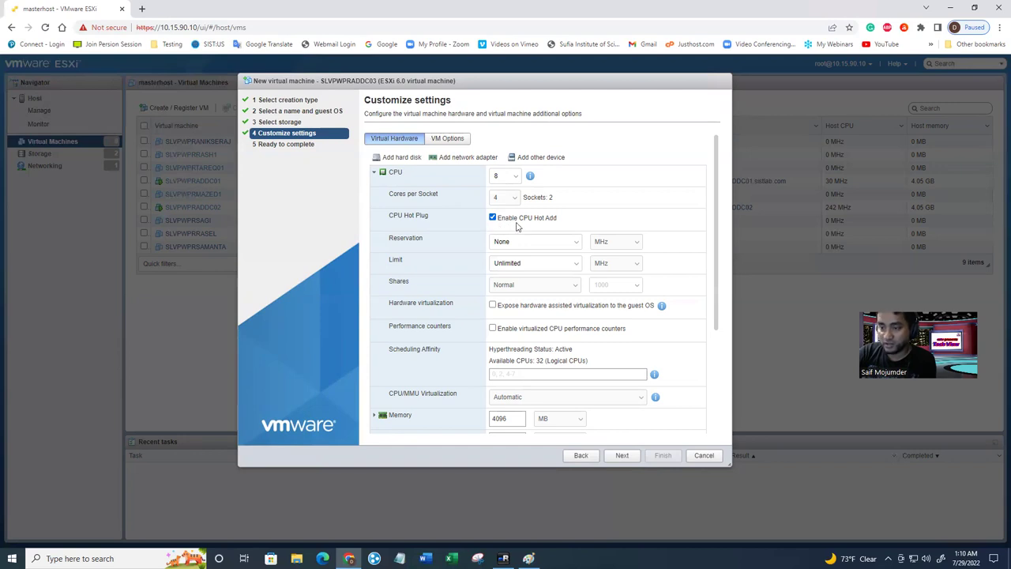
click(493, 220)
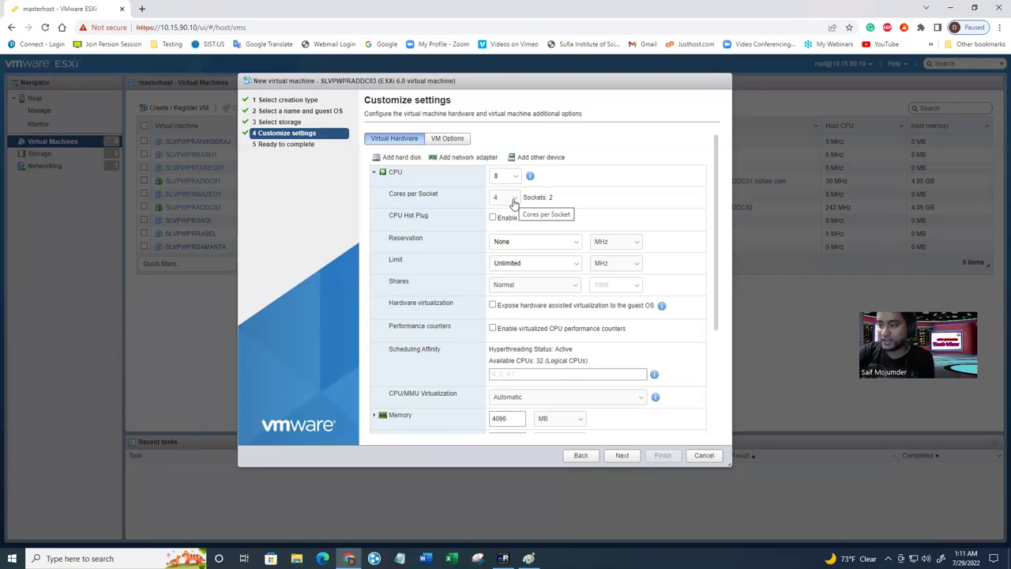
click(492, 217)
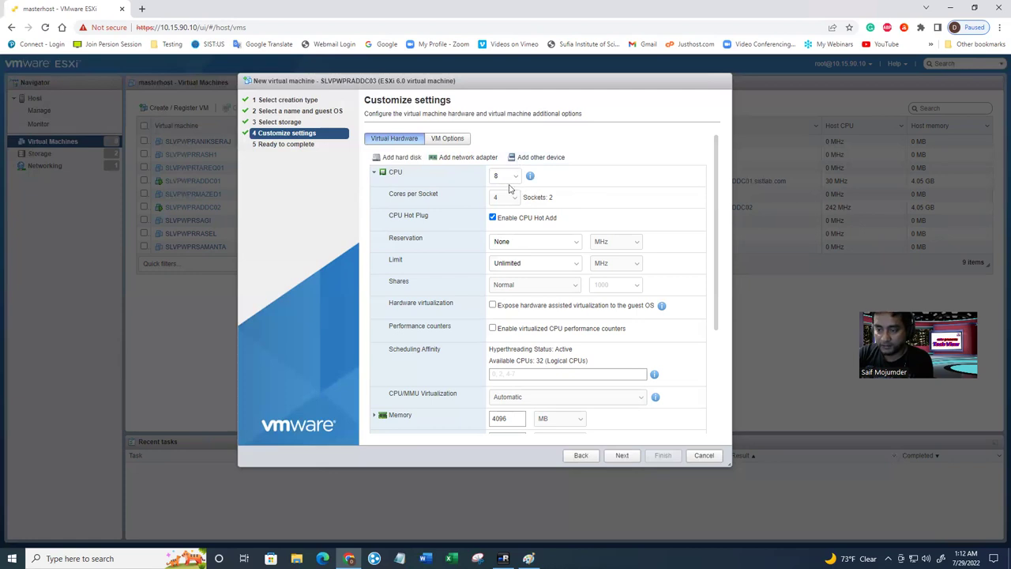
click(375, 173)
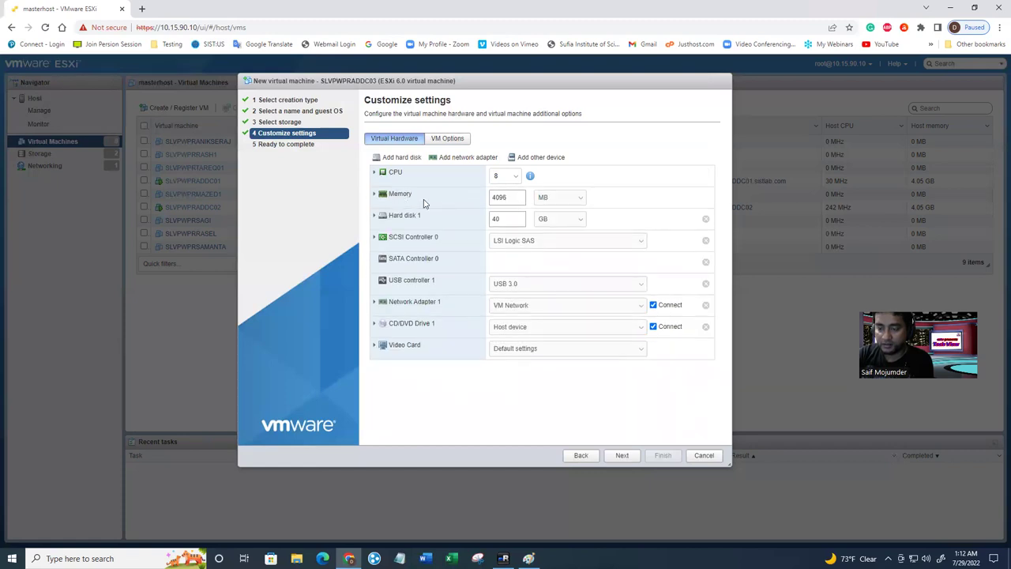
- Set the virtual machine's memory to 8 GB, dismiss the memory limit error and collapse the memory settings
click(561, 200)
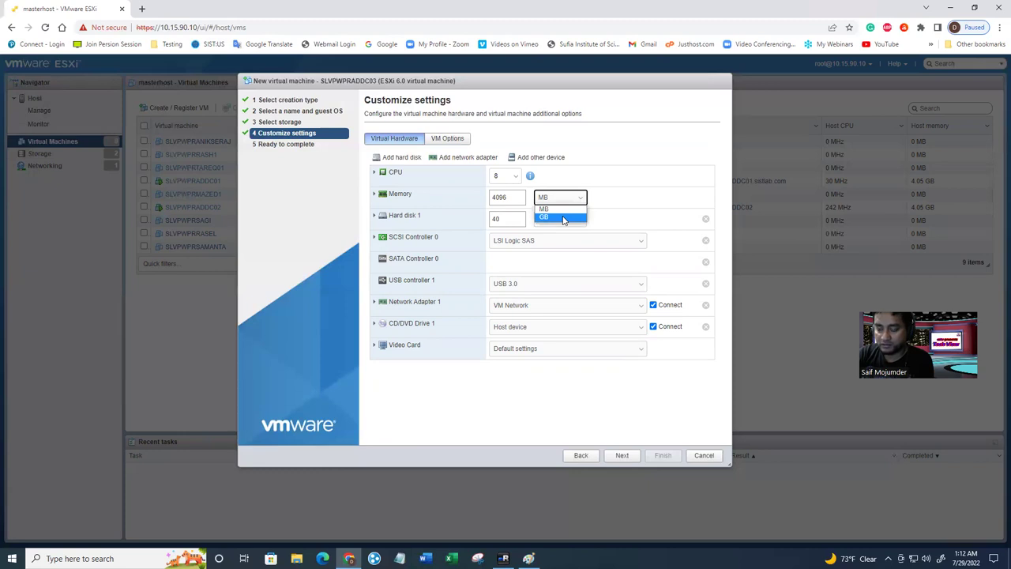
click(563, 218)
drag(509, 210, 476, 212)
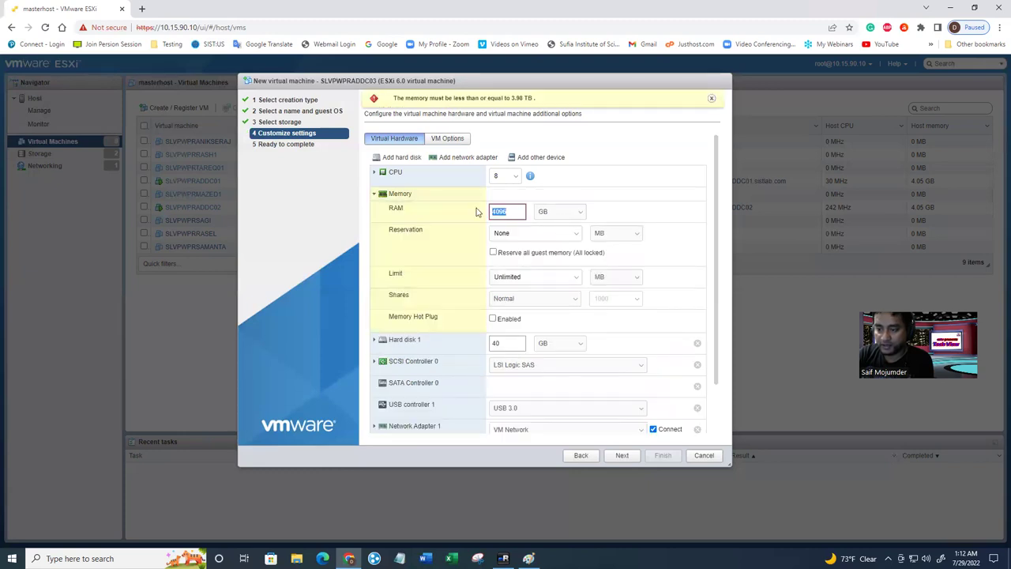
text(8)
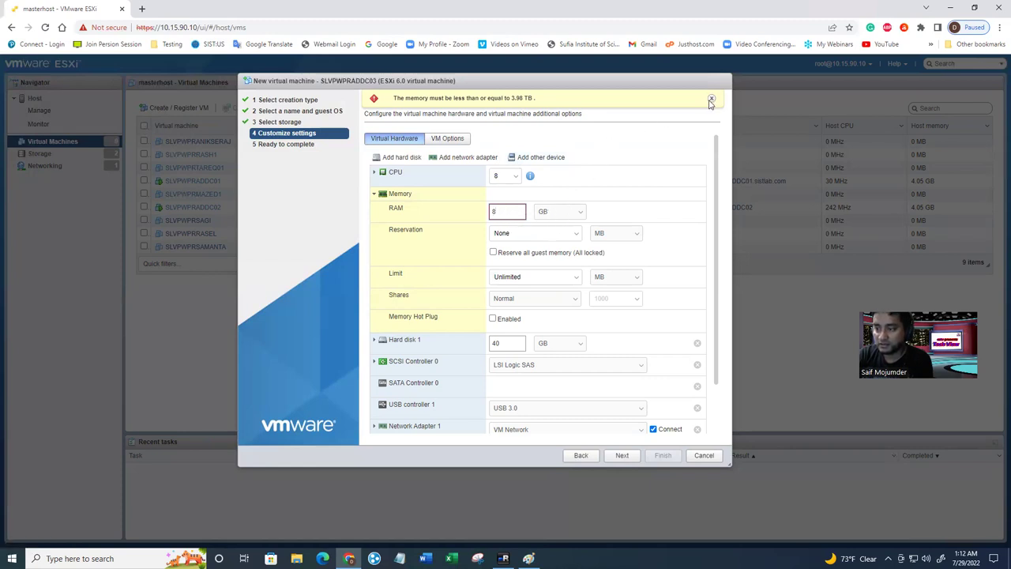
click(576, 213)
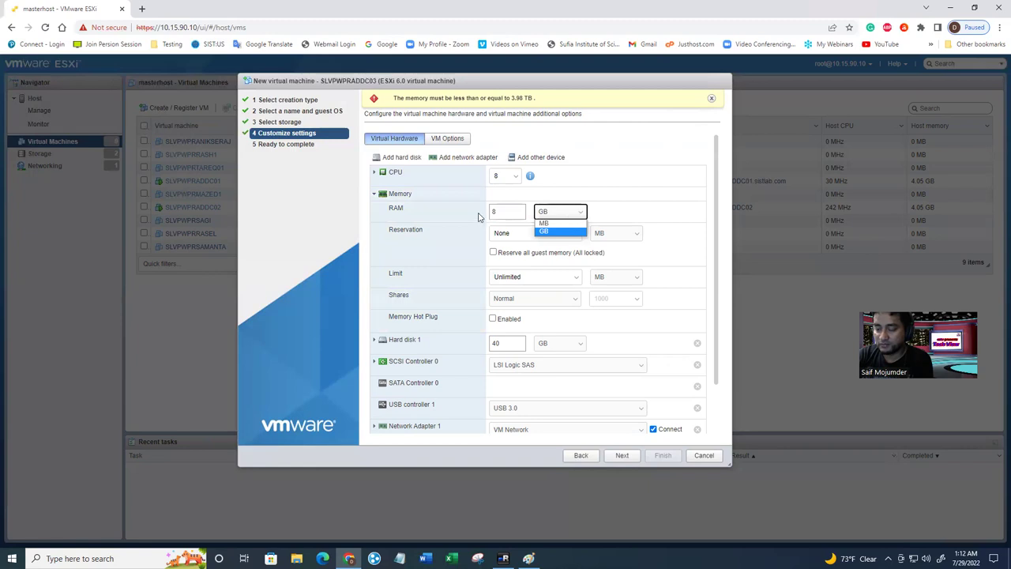
click(560, 231)
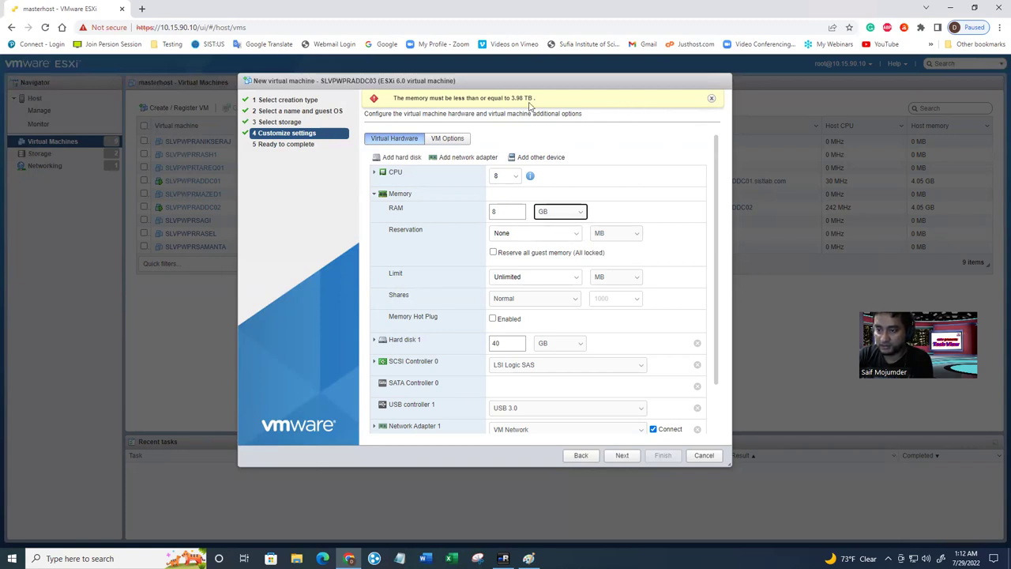
click(712, 100)
click(712, 99)
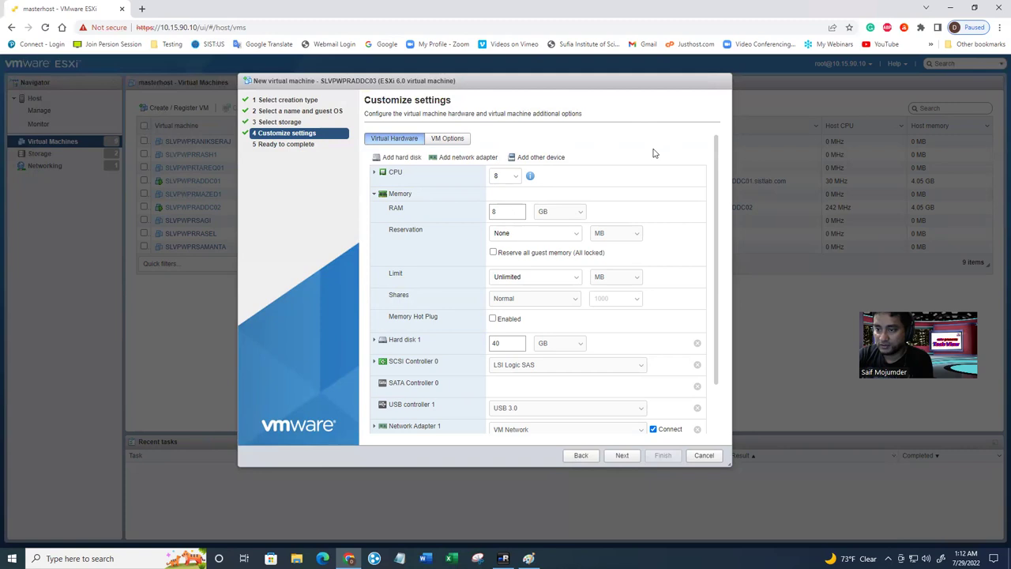
click(375, 195)
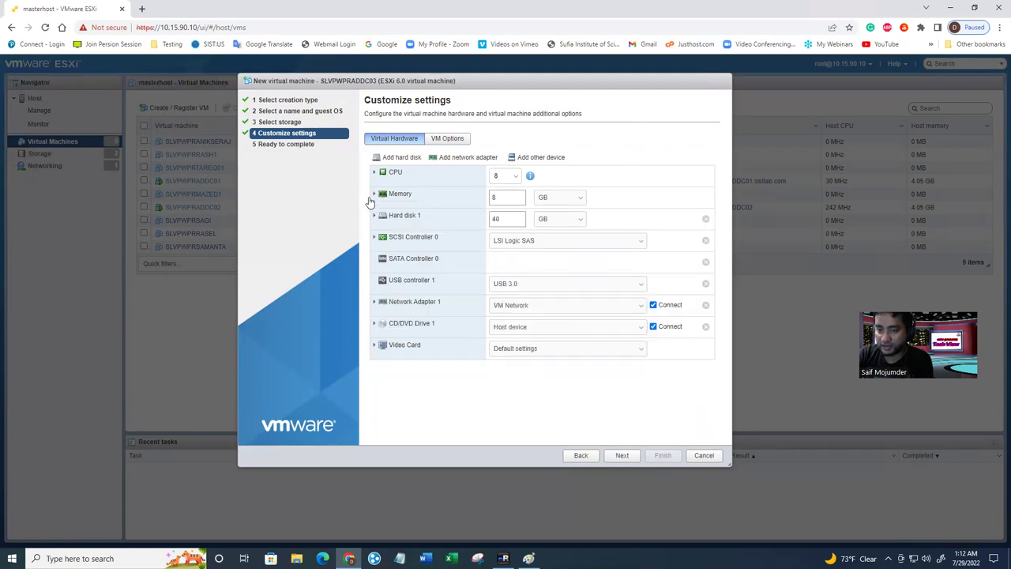
- Expand the memory settings and enable Memory Hot Plug
click(374, 195)
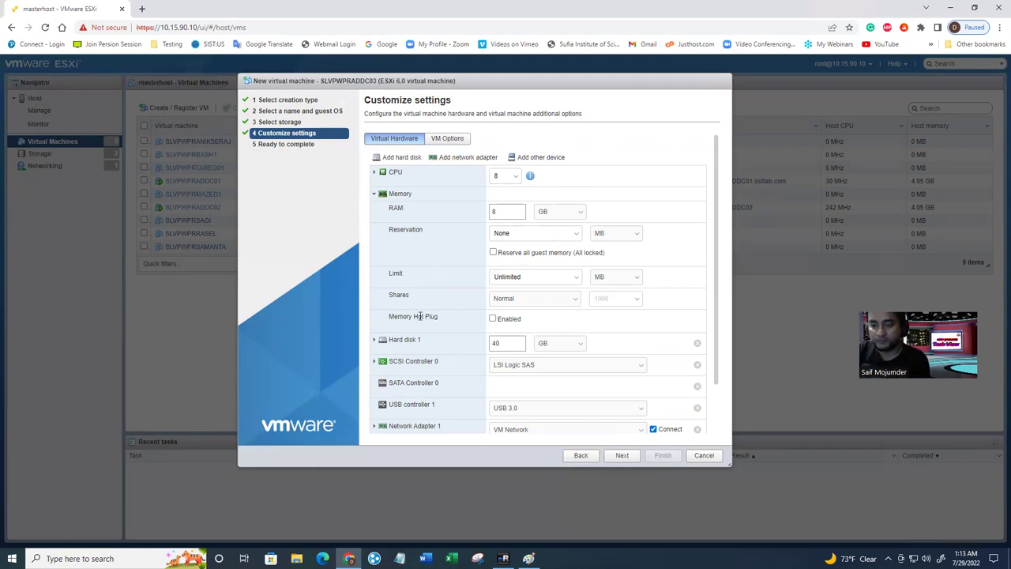
drag(393, 317, 442, 318)
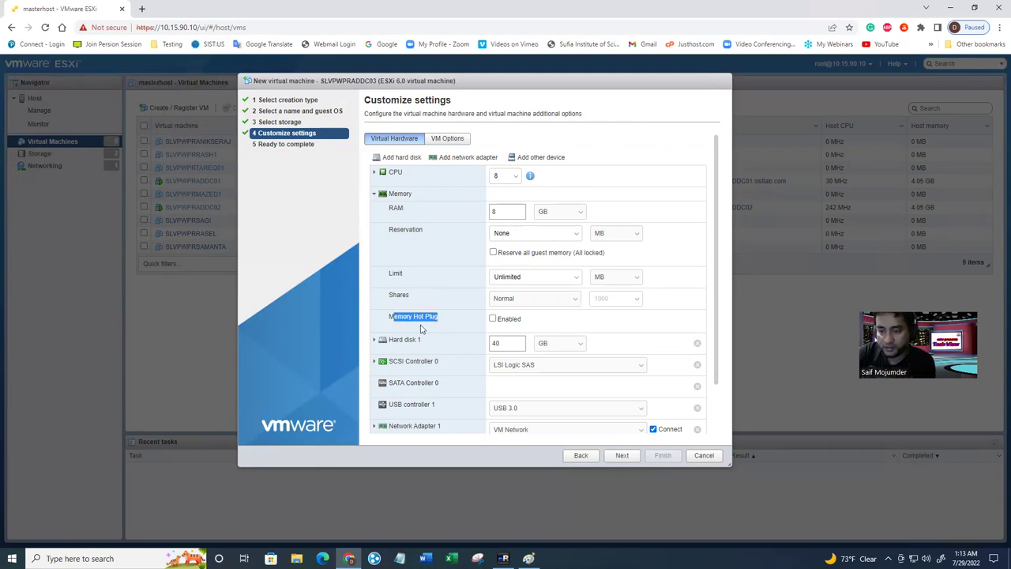
click(493, 318)
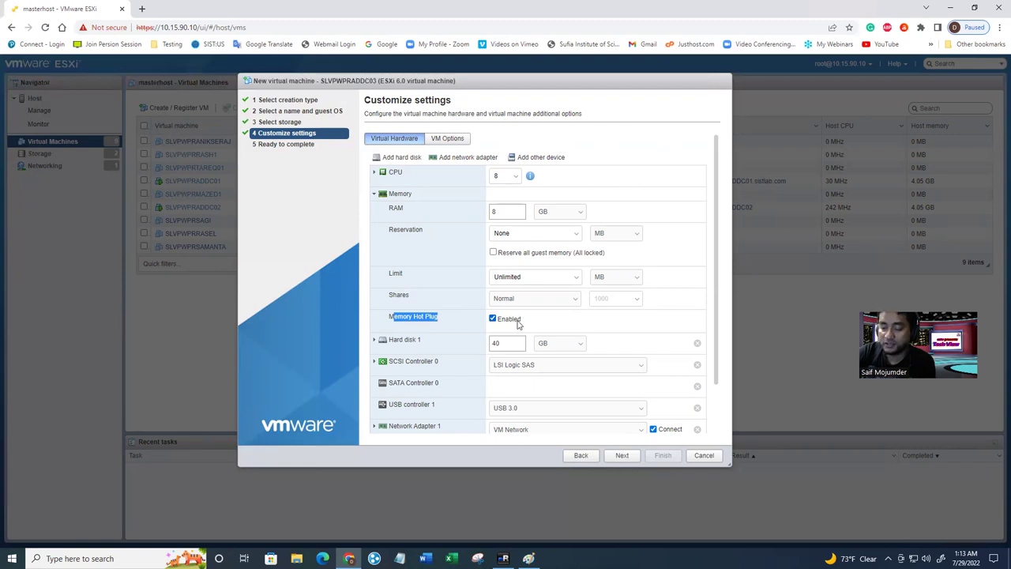
click(530, 324)
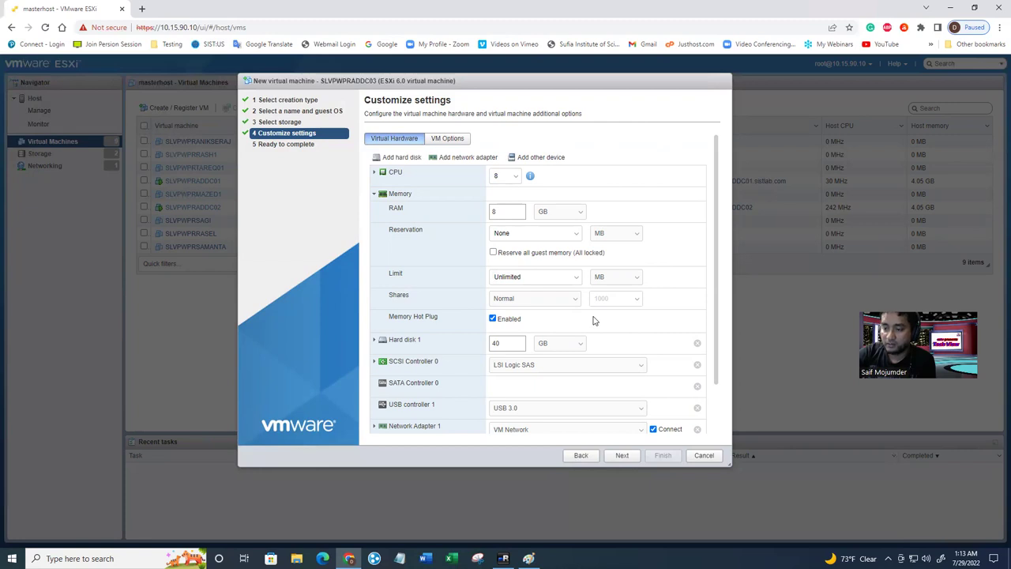
- Turn Memory Hot Plug off and back on, and collapse the memory settings
click(493, 318)
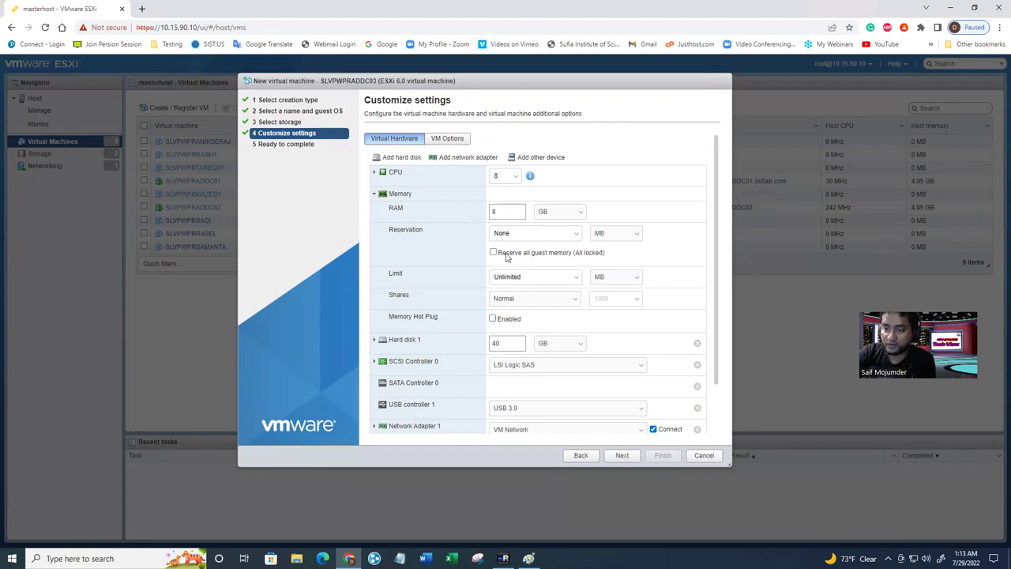
click(492, 319)
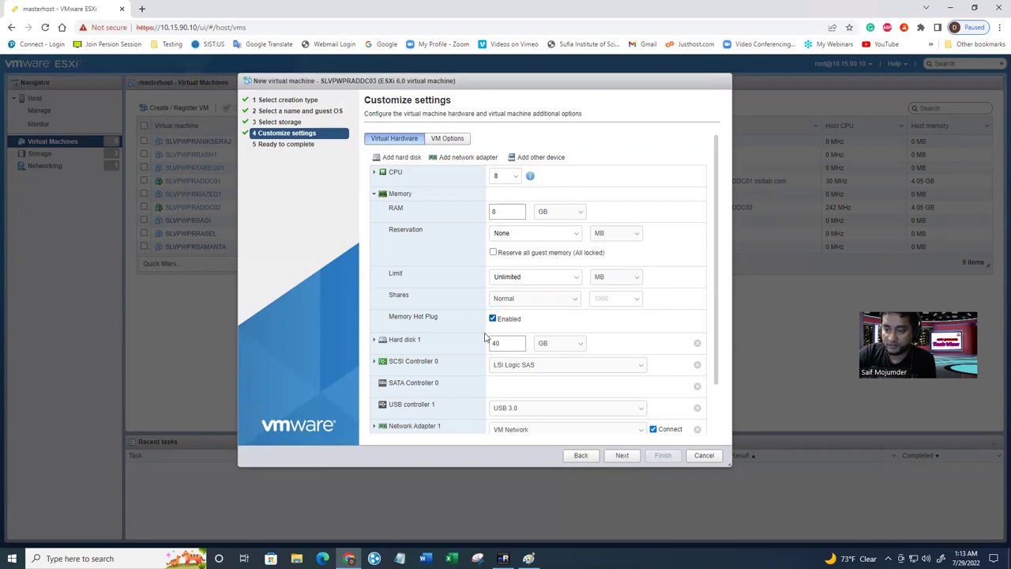
triple_click(404, 316)
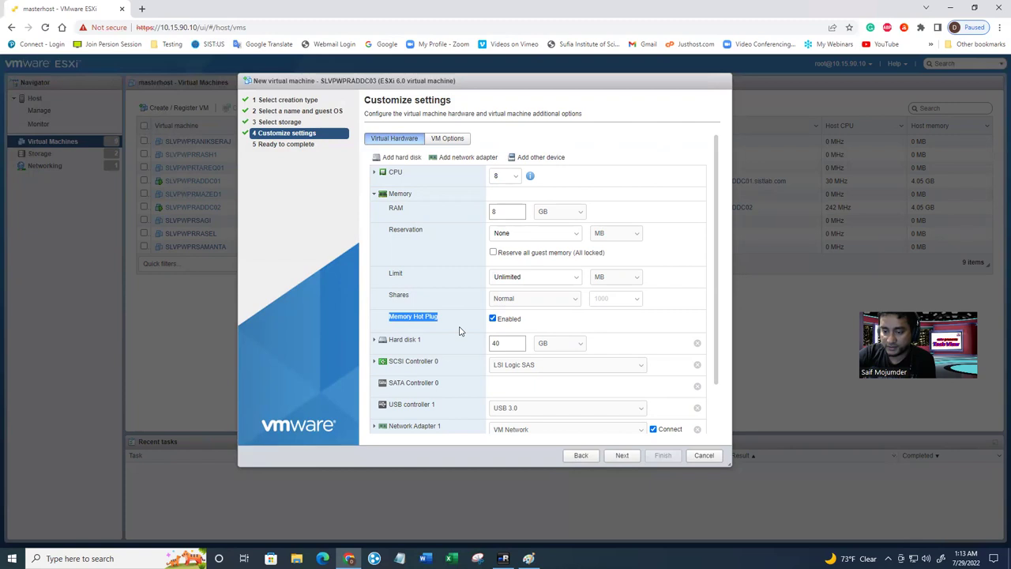
click(375, 194)
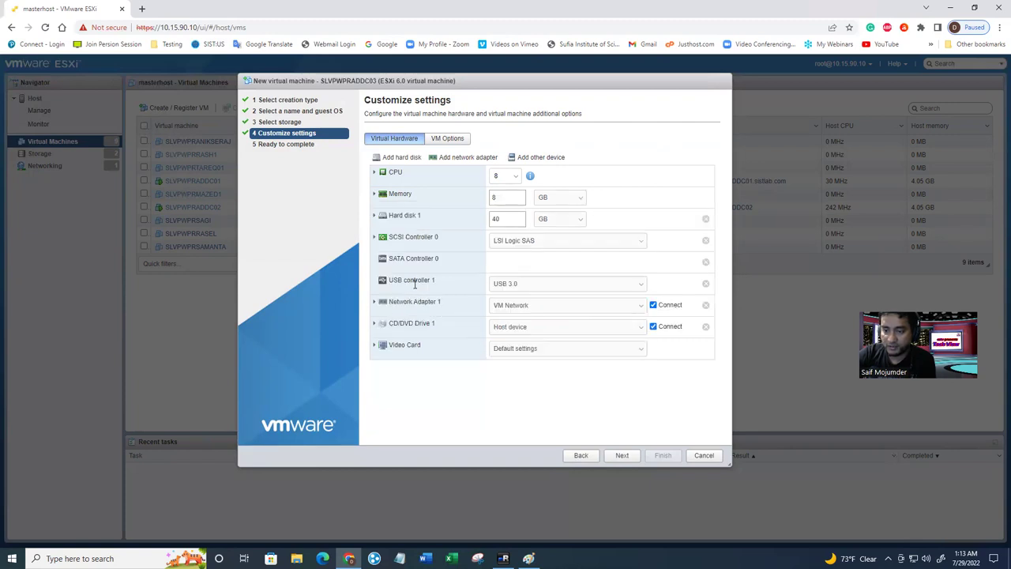
- Expand the Hard disk 1 settings and set the disk size to 100 GB
click(374, 215)
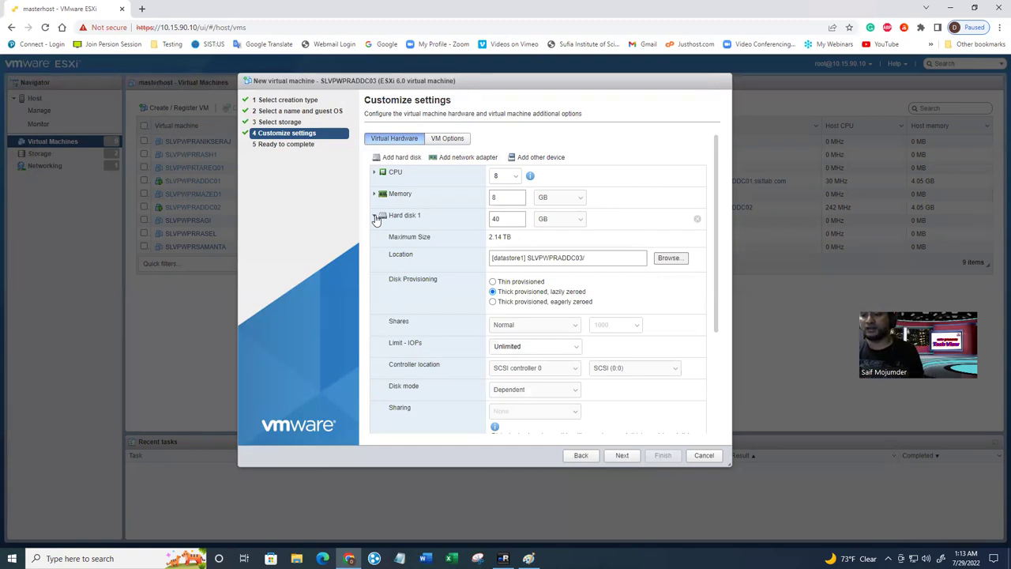
double_click(493, 218)
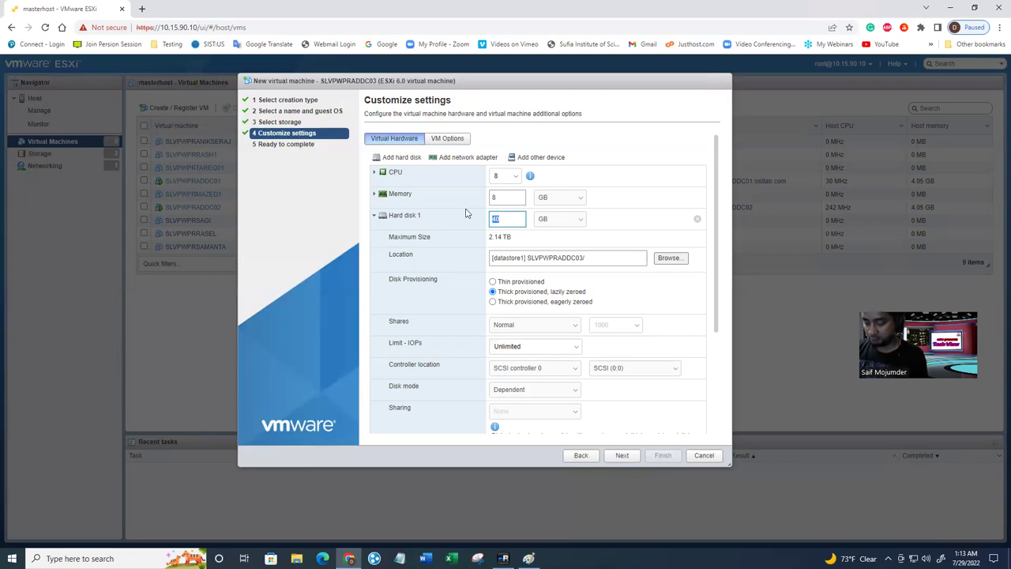
text(80)
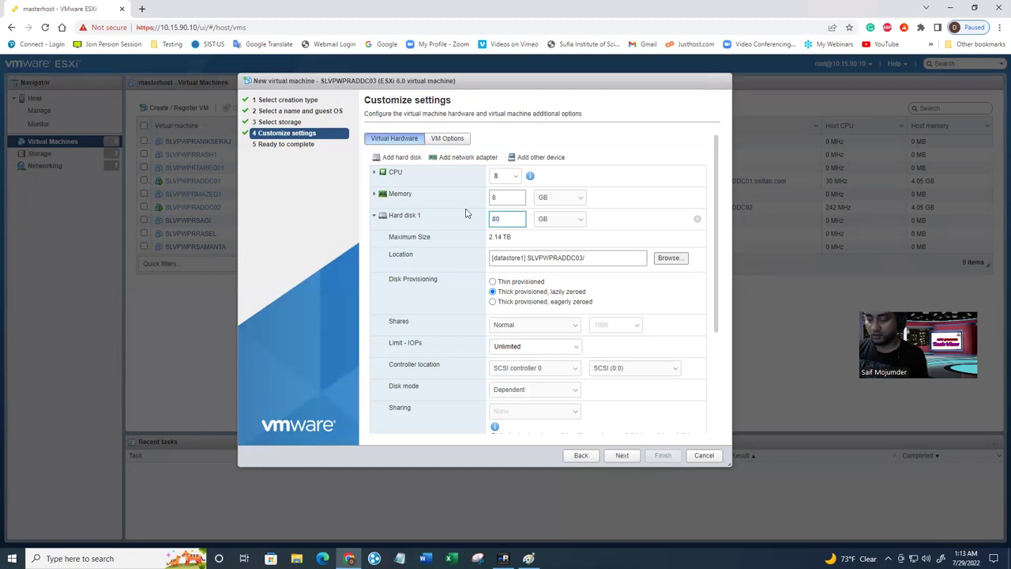
key(BackSpace)
text(100)
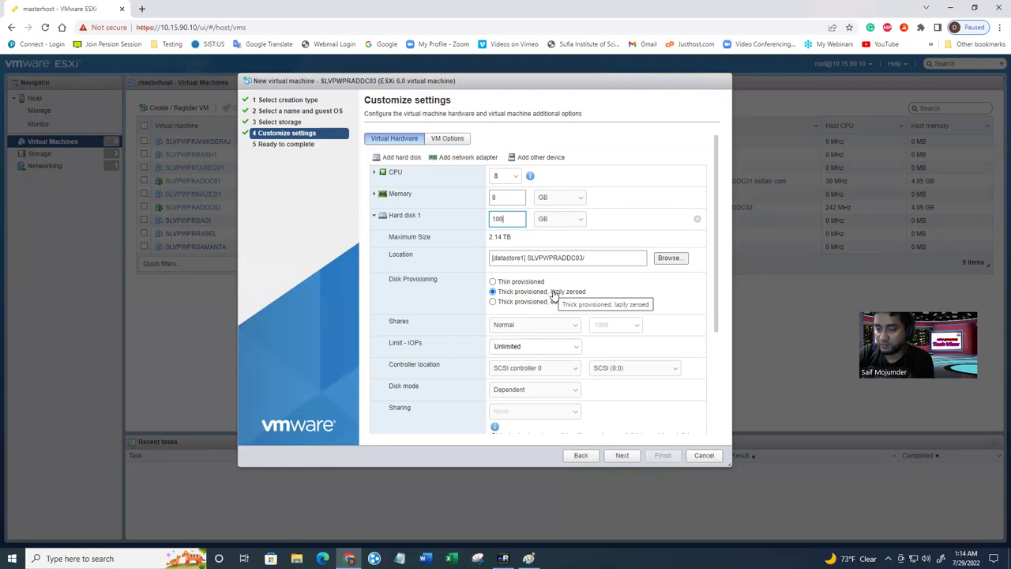
double_click(497, 219)
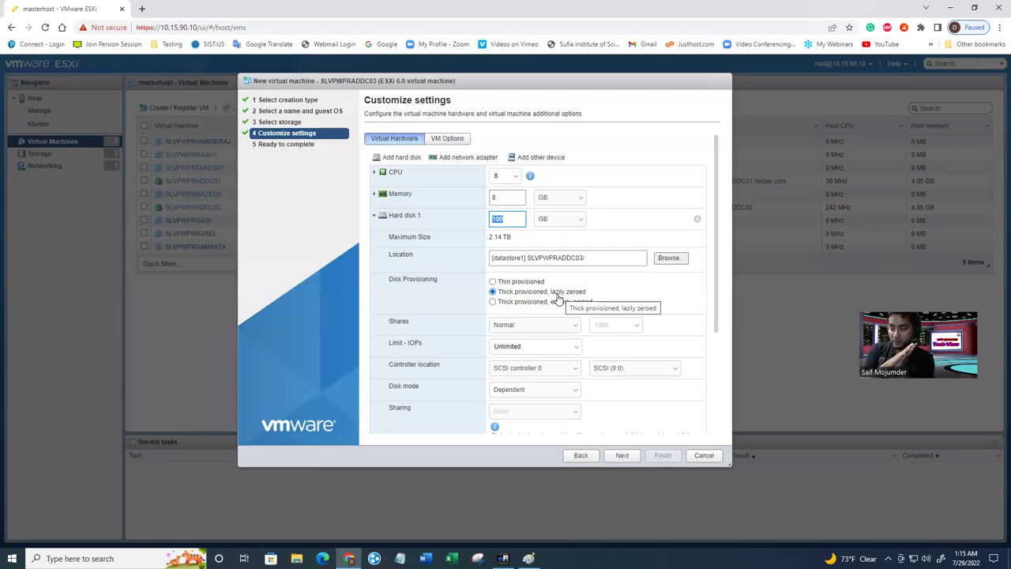
- Try the thick provisioning options for Hard disk 1, settle on Thin provisioned and collapse the disk settings
click(503, 281)
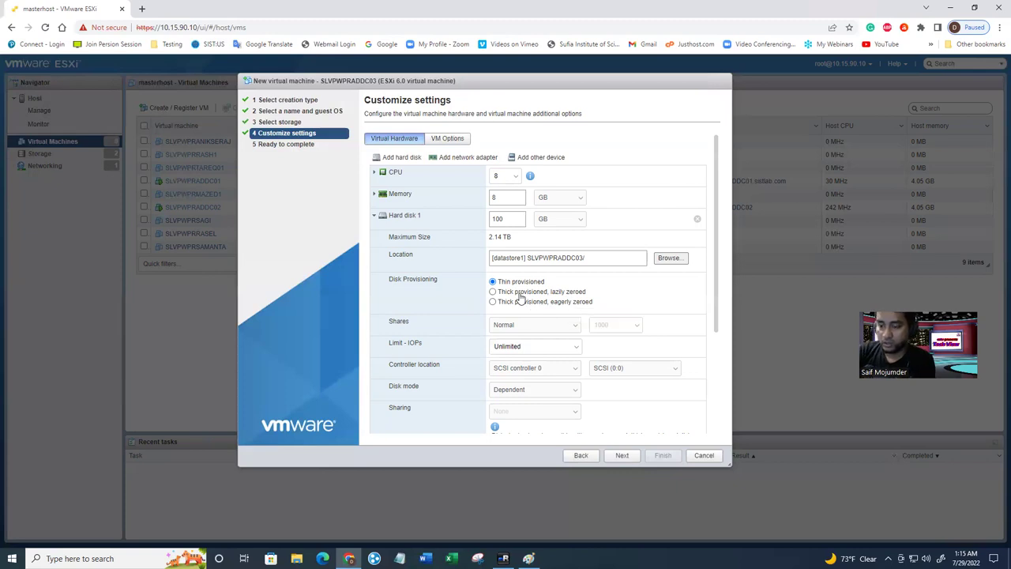
click(521, 293)
click(521, 301)
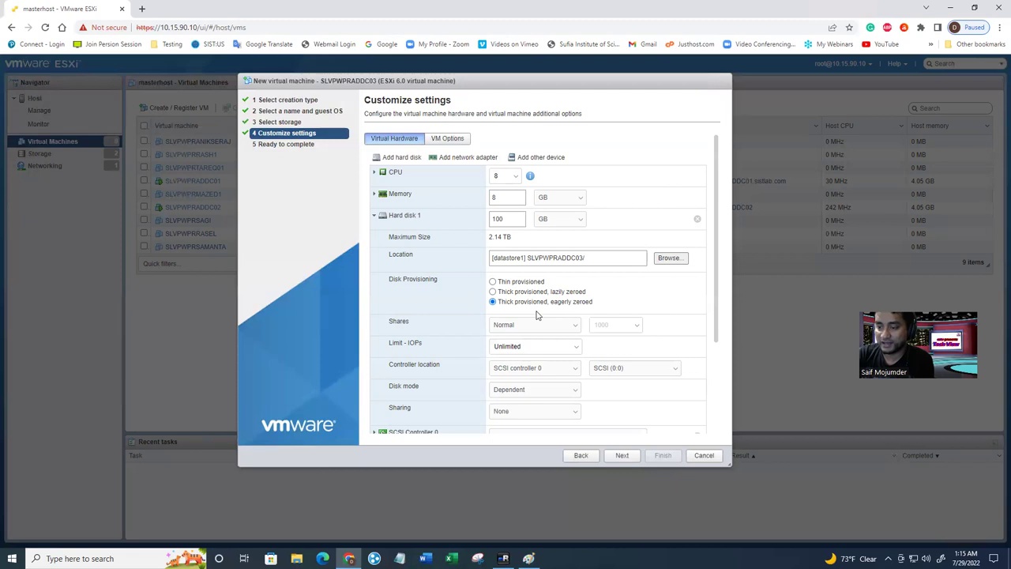
click(525, 293)
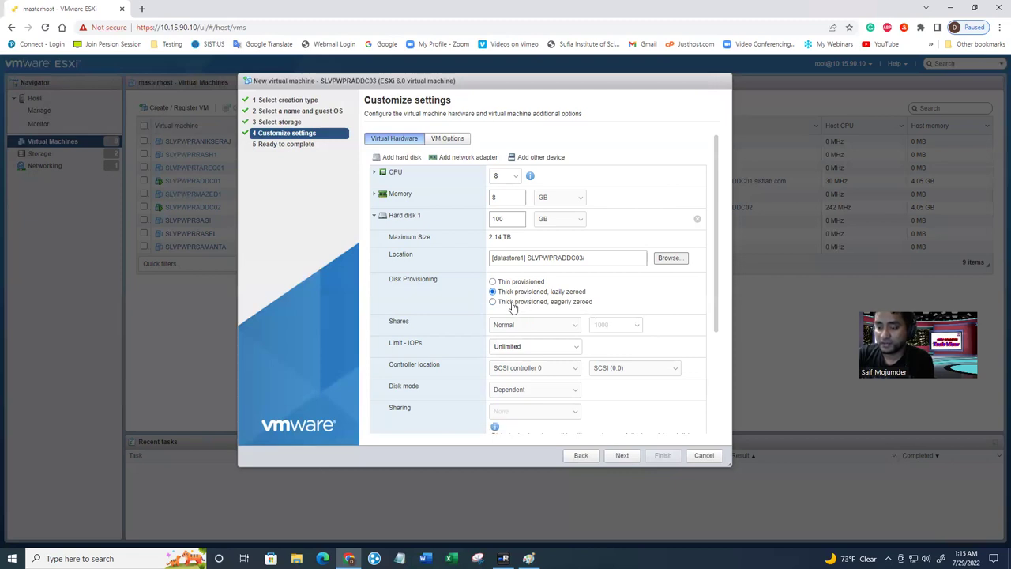
click(513, 305)
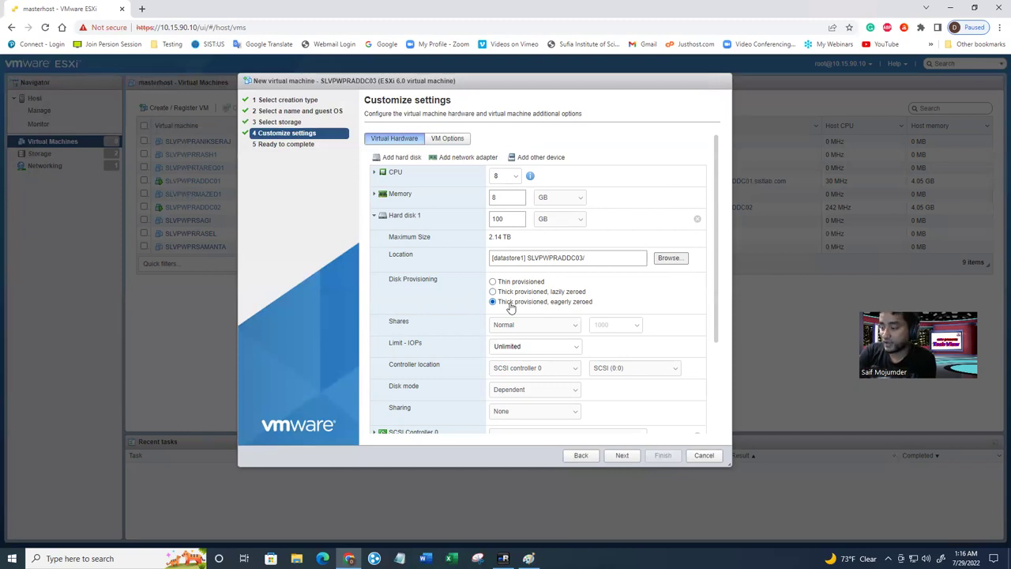
click(518, 281)
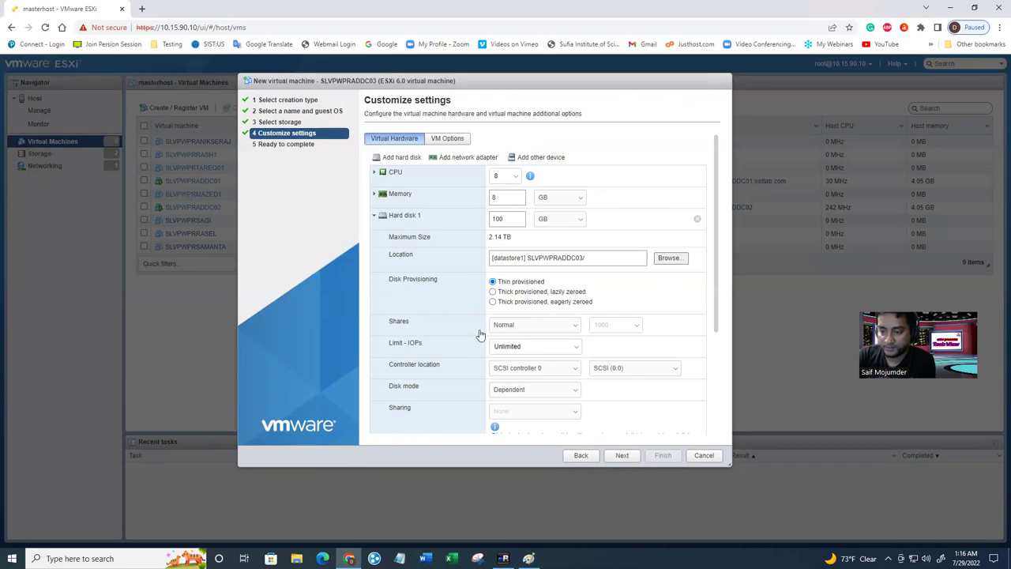
click(375, 216)
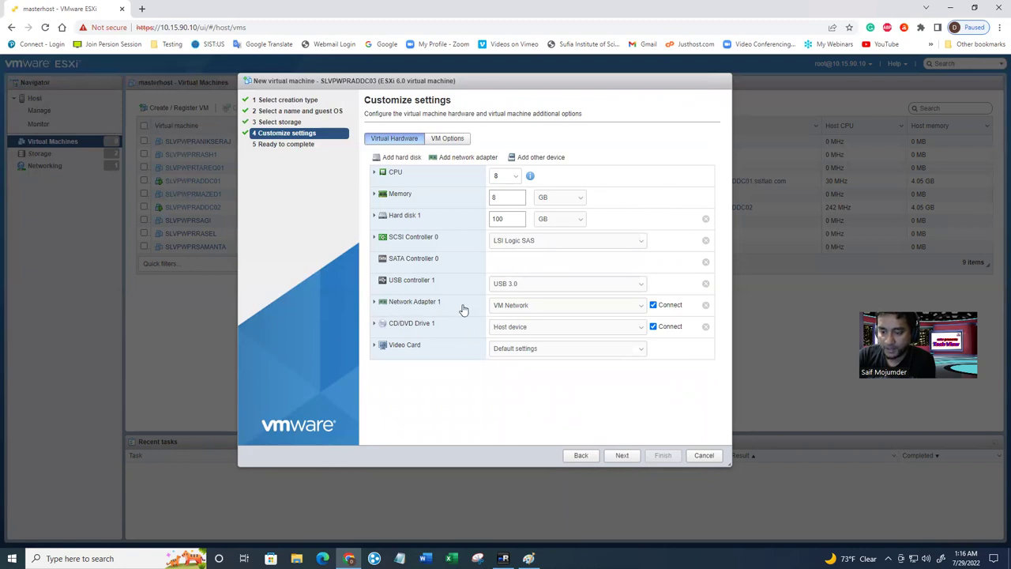
- Select VM Network for Network Adapter 1 and expand the adapter's settings
click(528, 307)
click(528, 316)
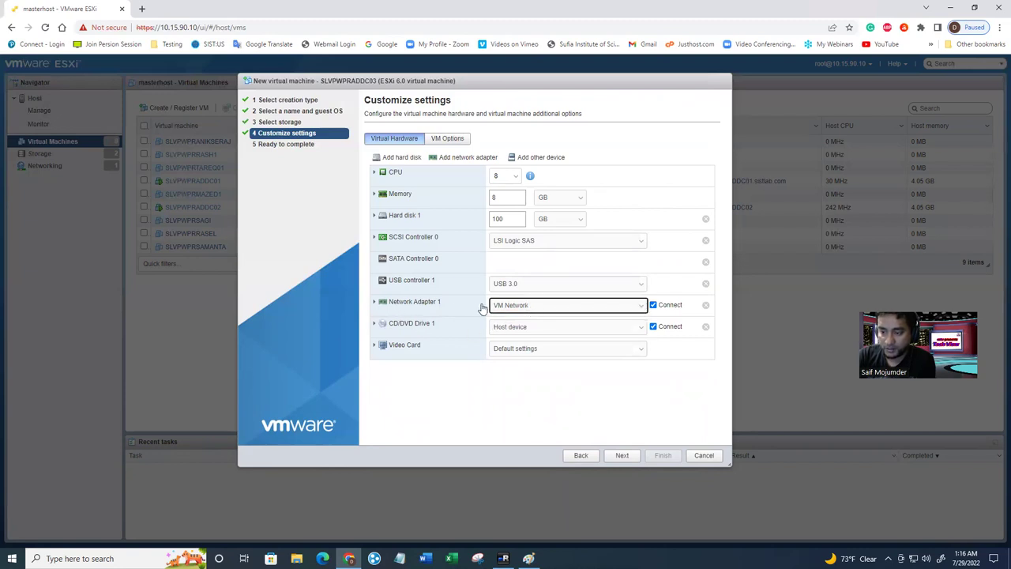
click(417, 306)
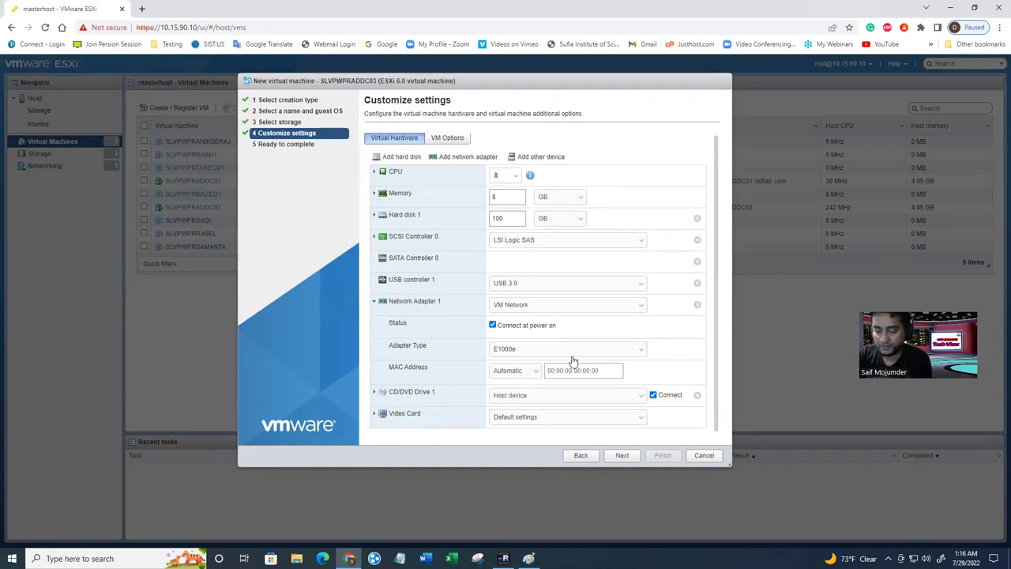
click(541, 305)
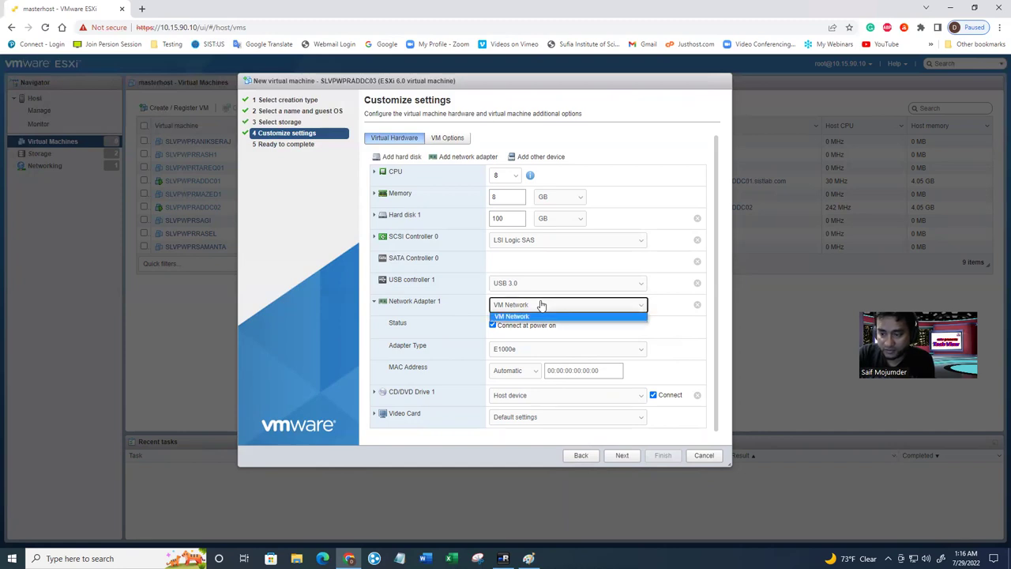
click(661, 316)
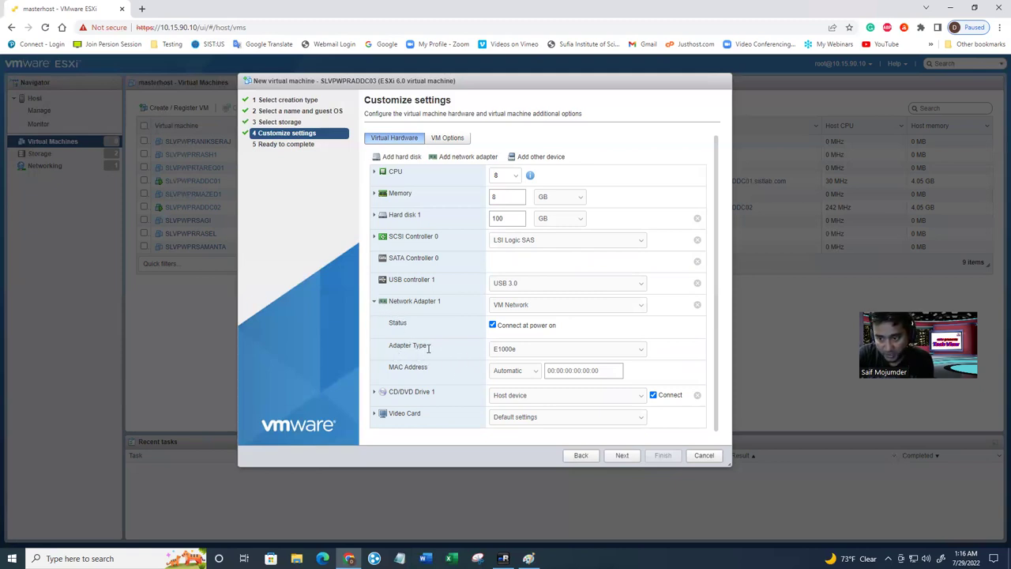
- Examine the adapter types available for Network Adapter 1
click(531, 350)
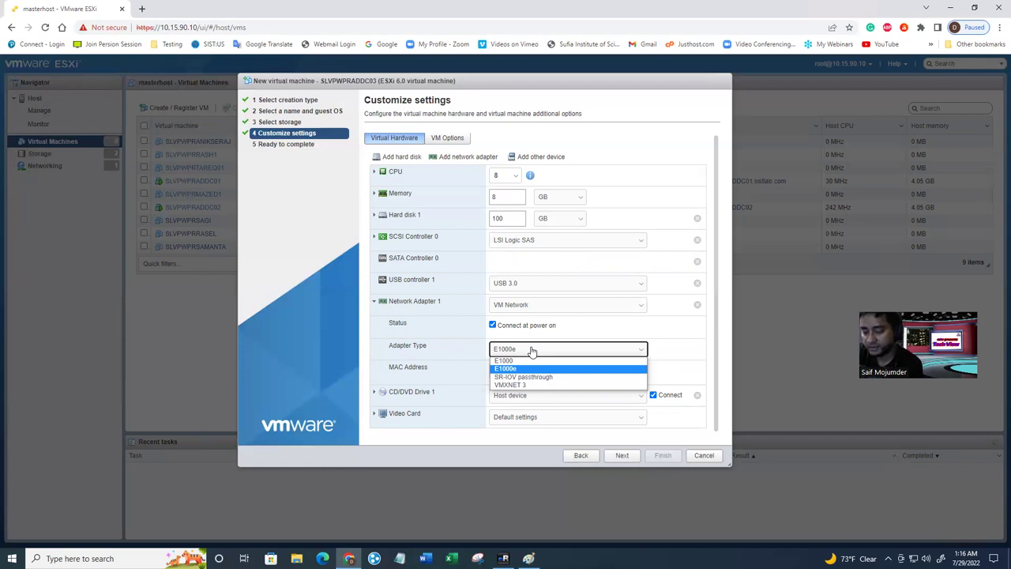
click(532, 351)
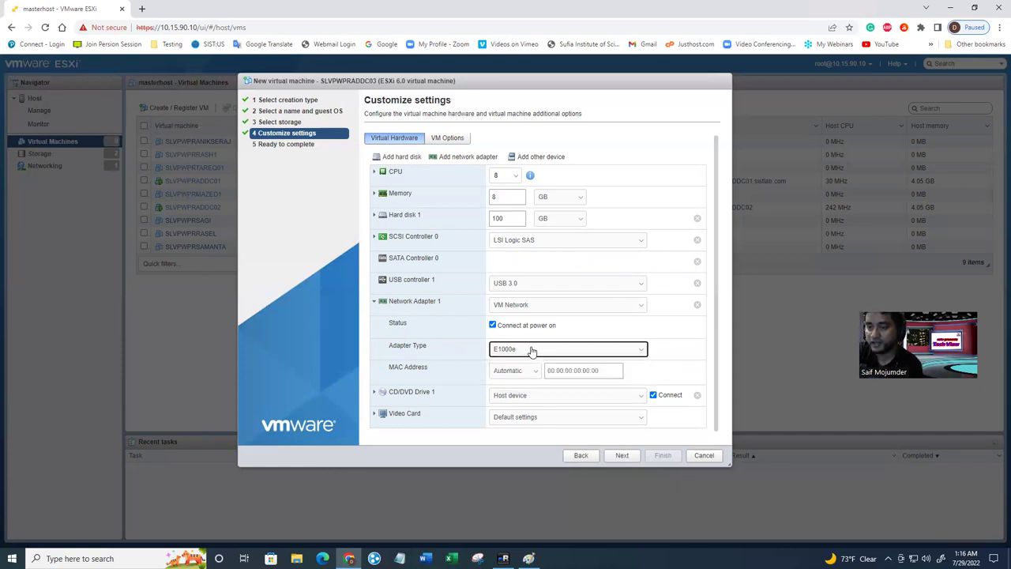
click(530, 350)
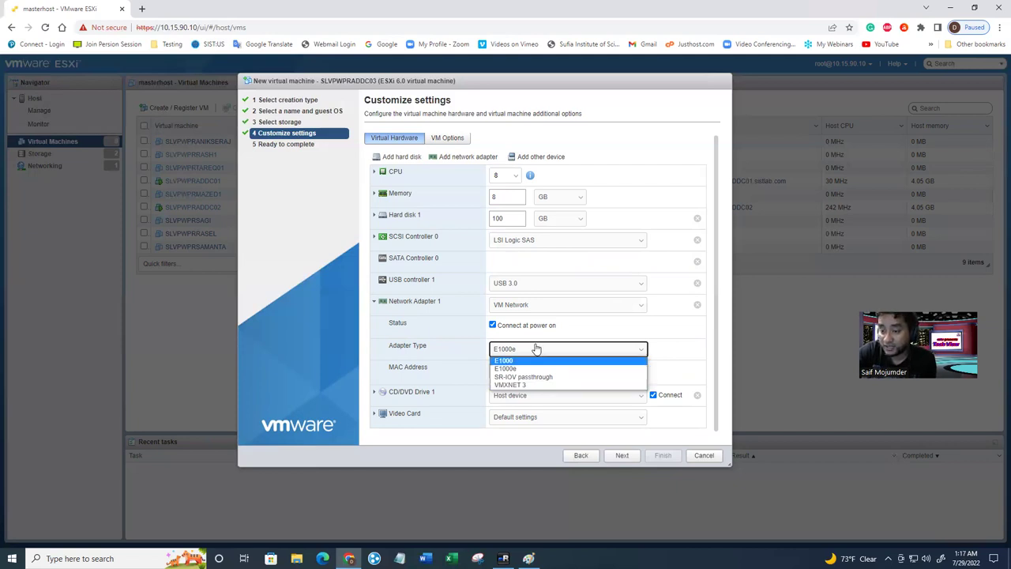
click(578, 331)
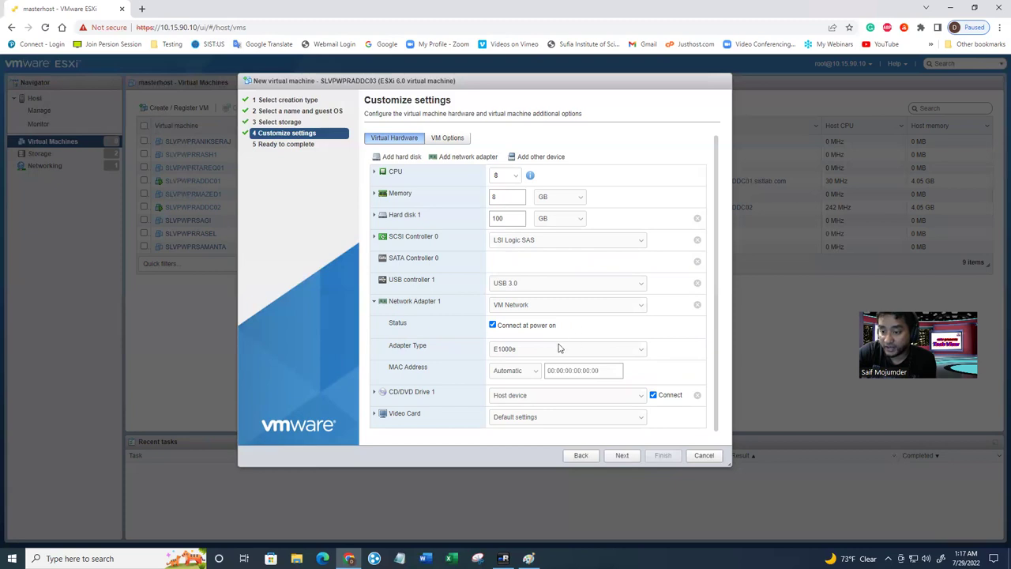
click(510, 357)
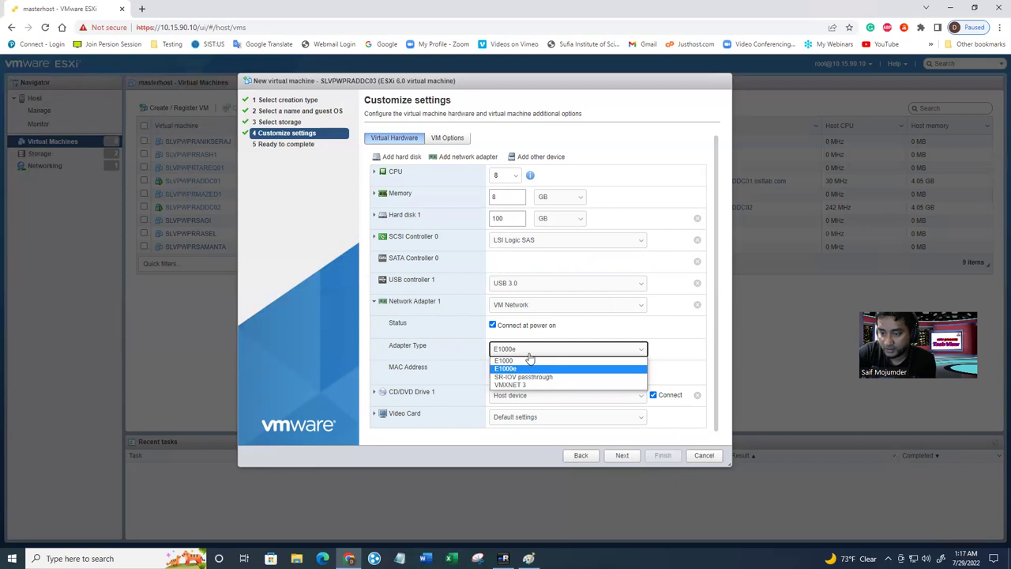
click(522, 353)
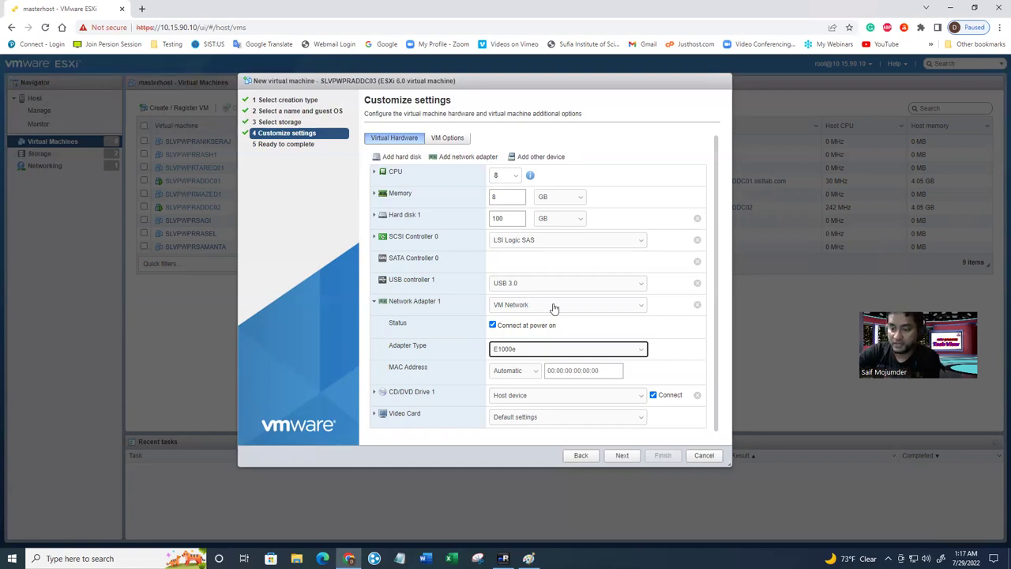
- Try VMXNET 3 as the adapter type of Network Adapter 1 and set it back to E1000e
click(533, 349)
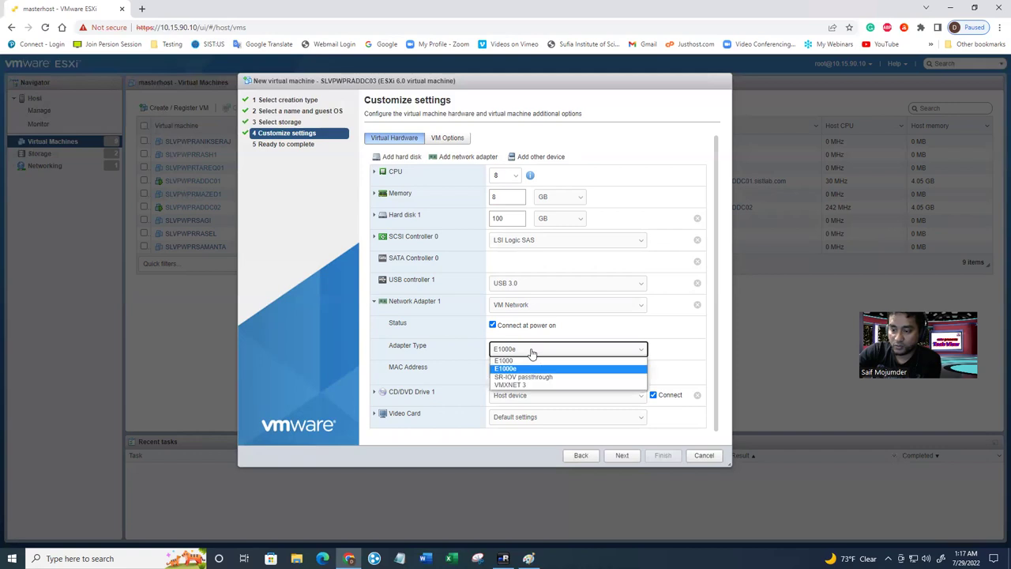
click(529, 386)
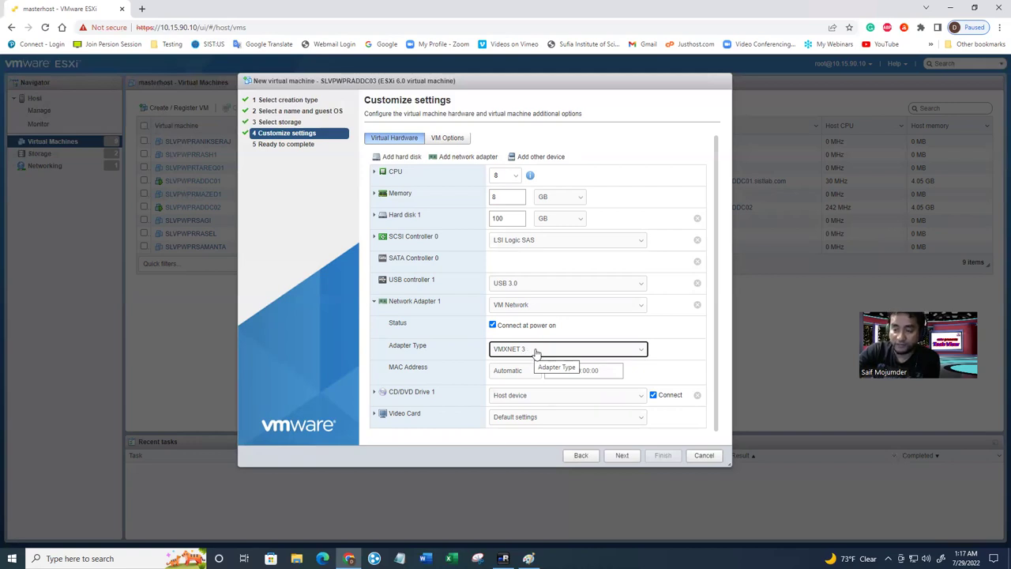
click(535, 351)
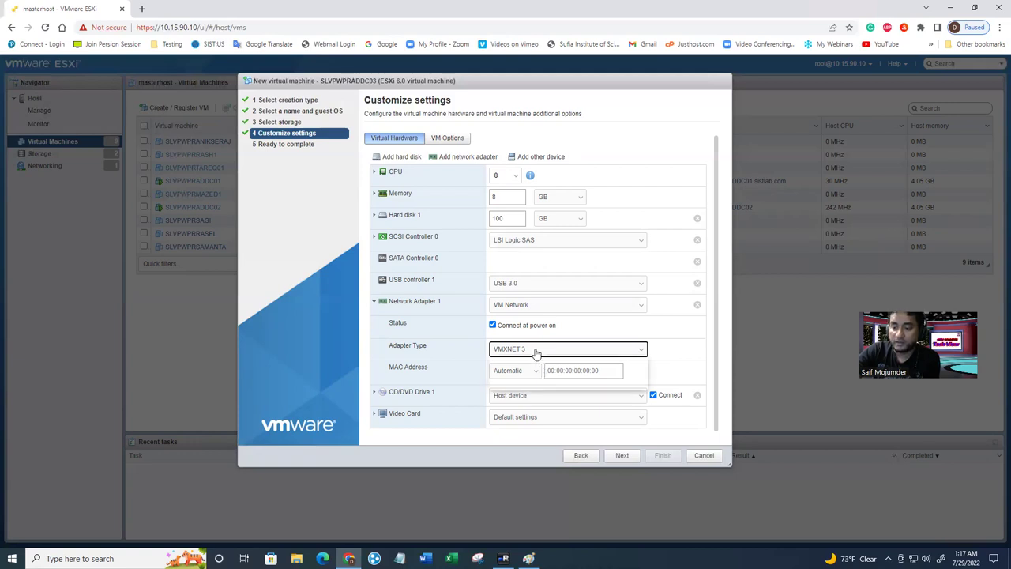
click(529, 369)
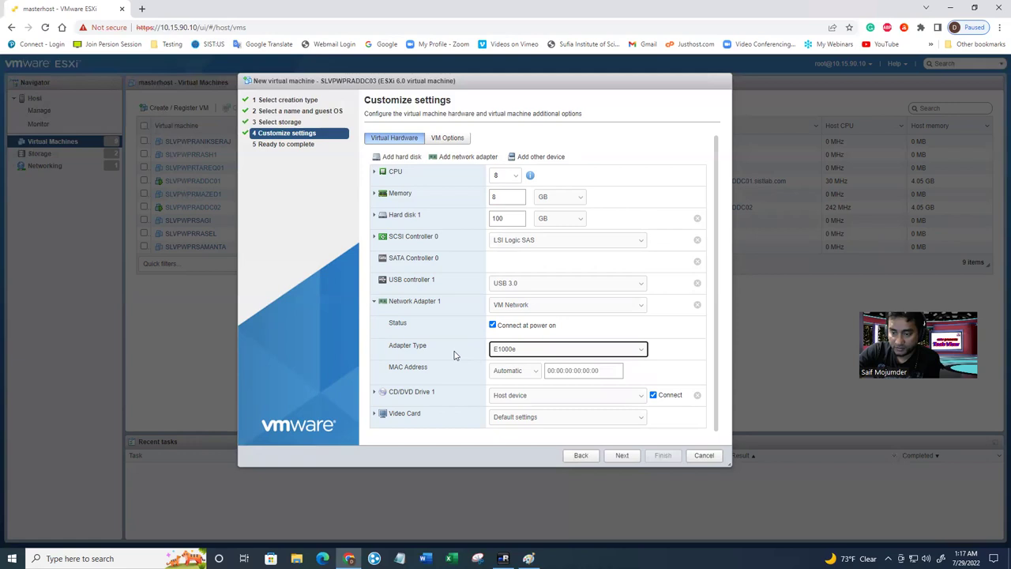
click(515, 352)
click(524, 385)
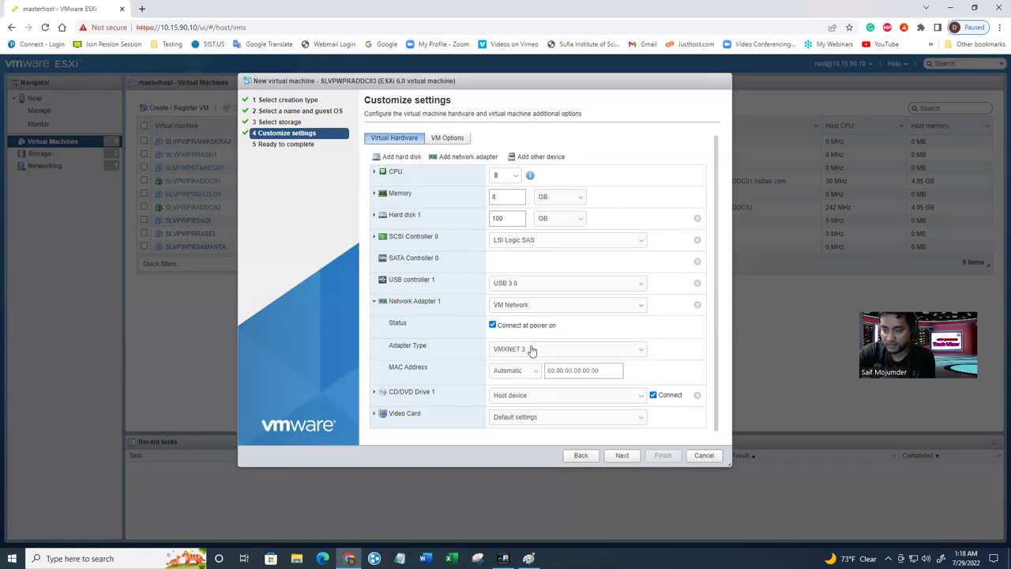
click(513, 354)
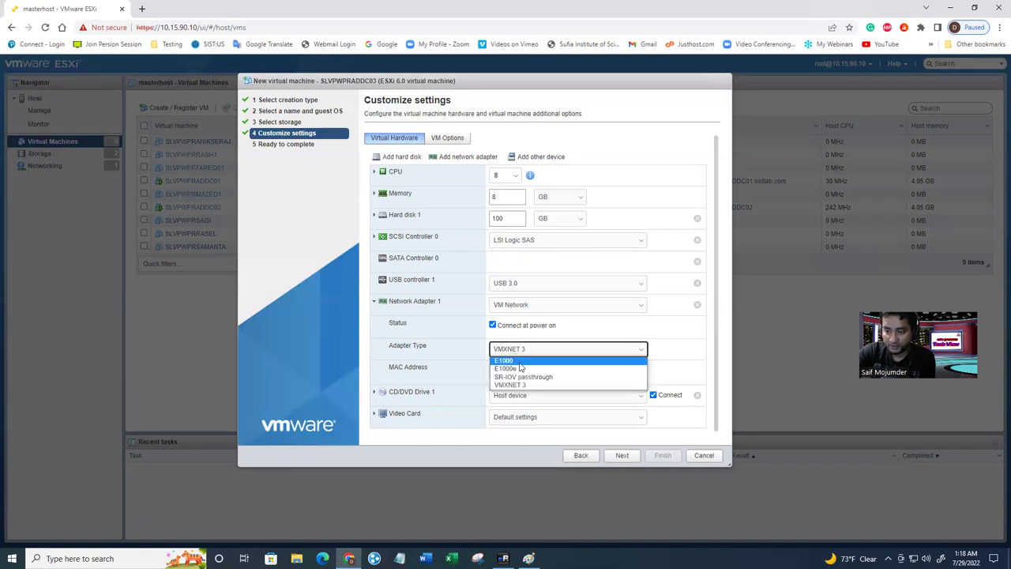
click(523, 365)
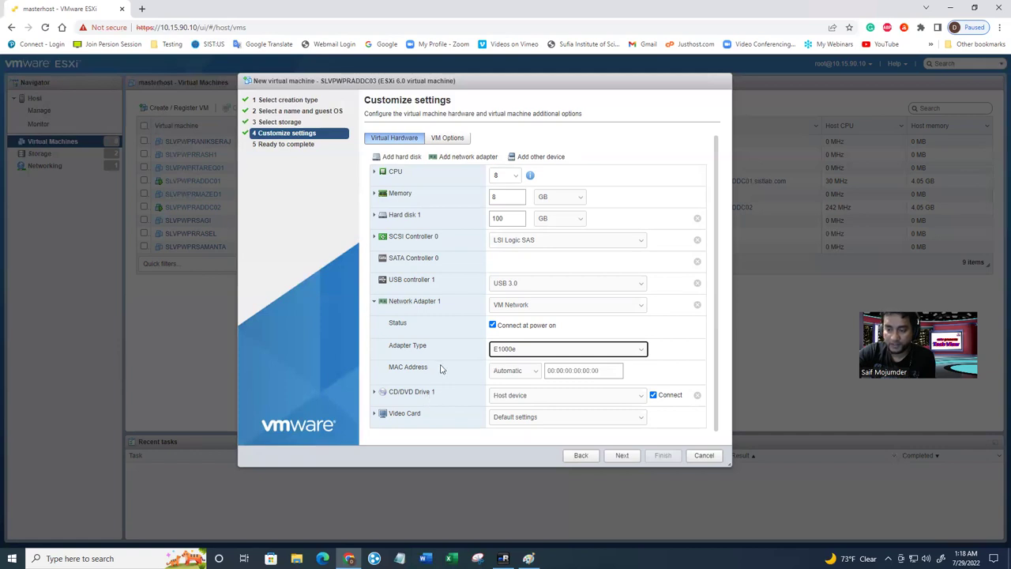
- Set CD/DVD Drive 1 to a datastore ISO file, choosing WindowsServer2016.iso from the ISO folder on NAS01
click(430, 393)
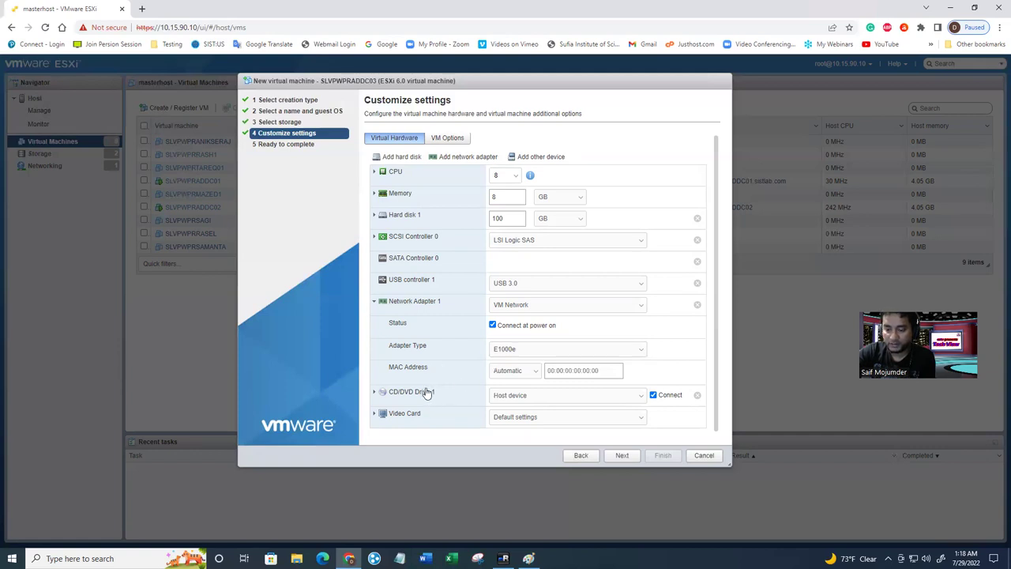
click(573, 397)
click(561, 415)
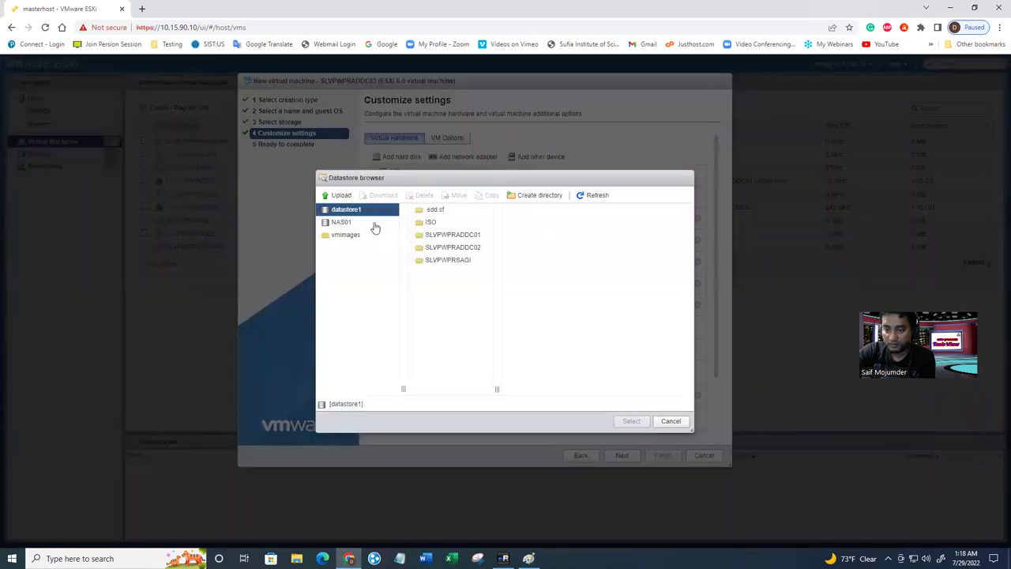
click(355, 223)
click(433, 247)
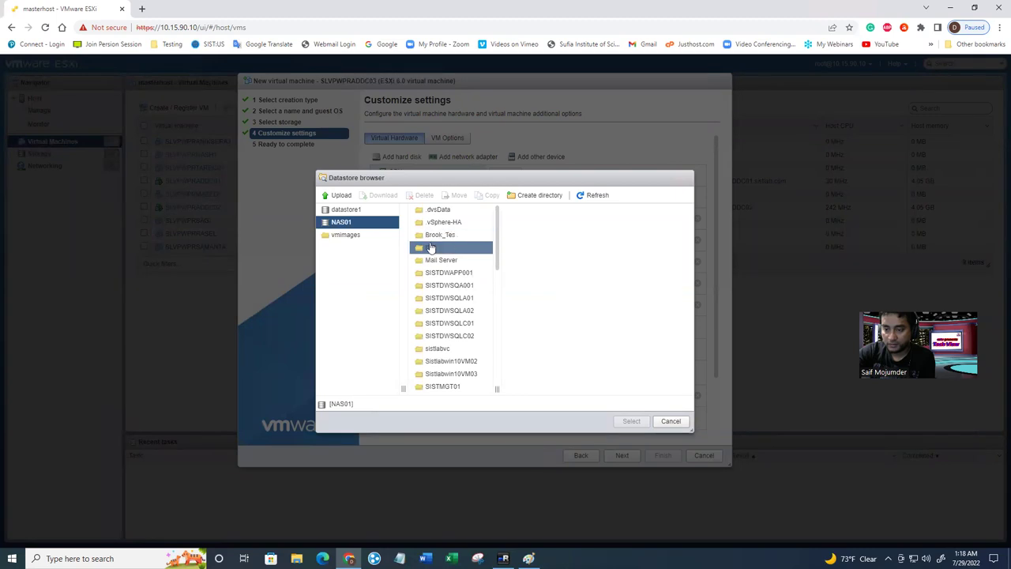
click(541, 272)
drag(589, 387, 670, 387)
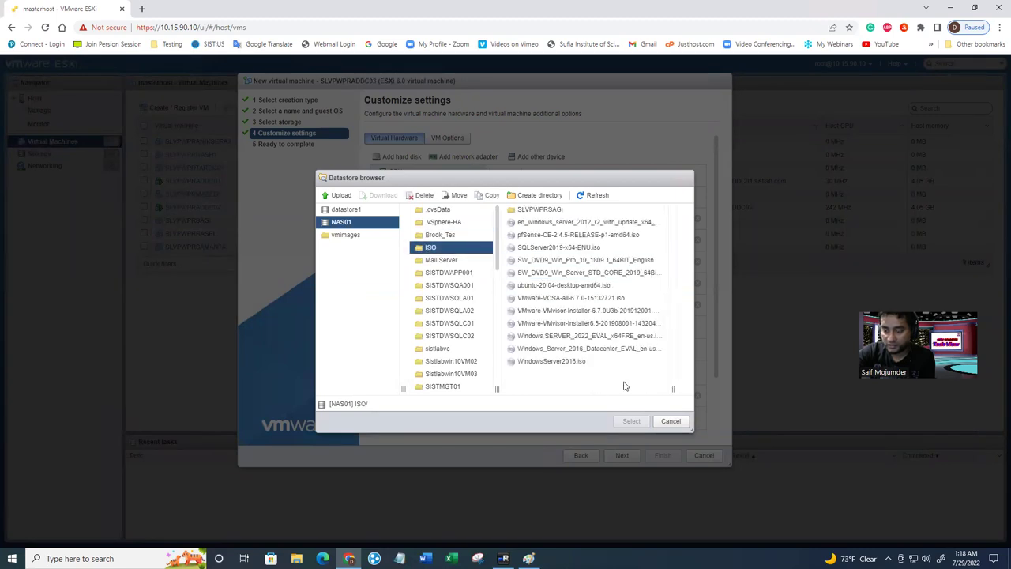
click(570, 363)
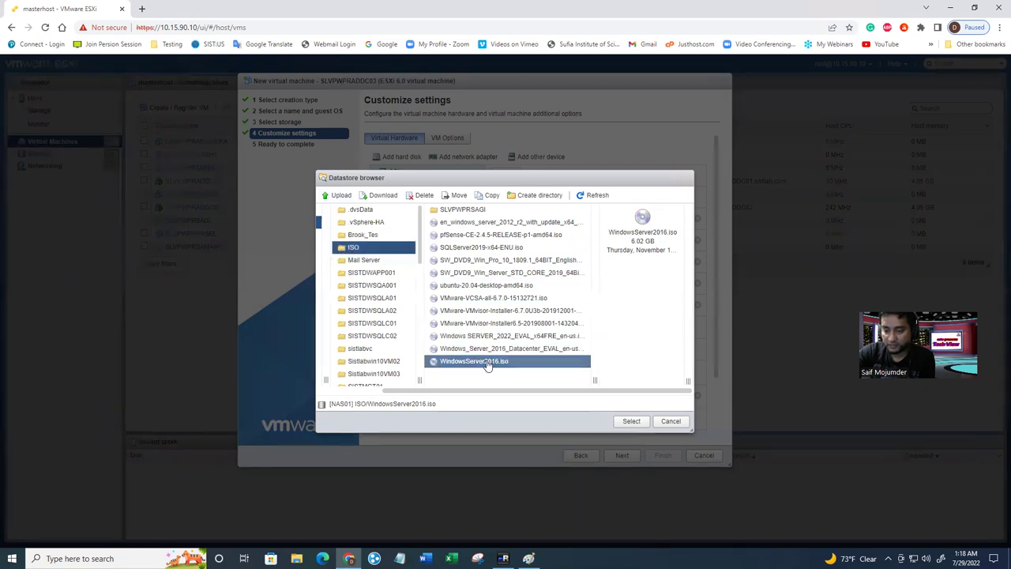
click(631, 421)
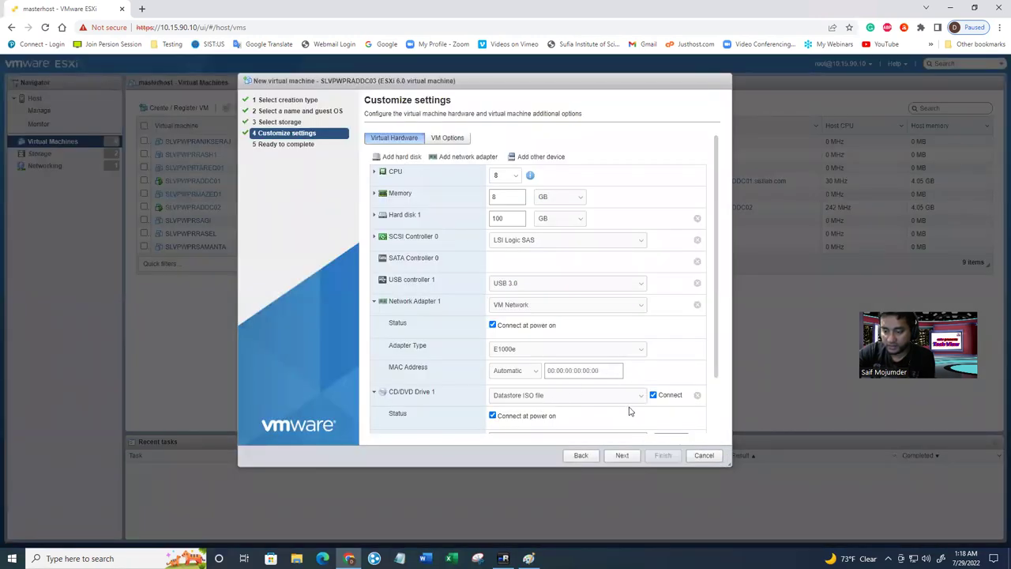
- Review the CD/DVD Drive 1 media and status settings and collapse them
scroll(629, 410, down, 1)
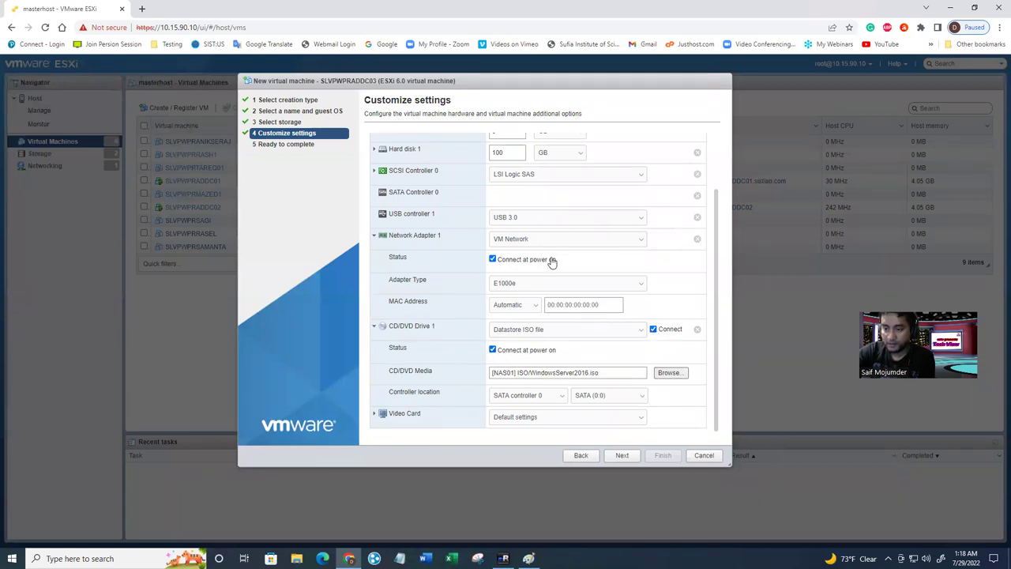
scroll(544, 294, up, 1)
scroll(499, 300, down, 1)
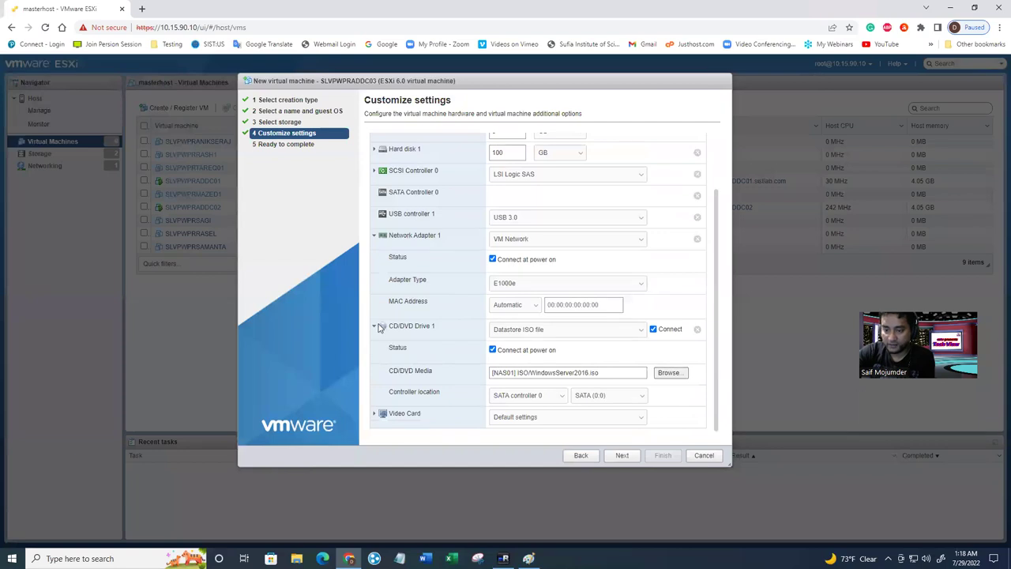
click(373, 329)
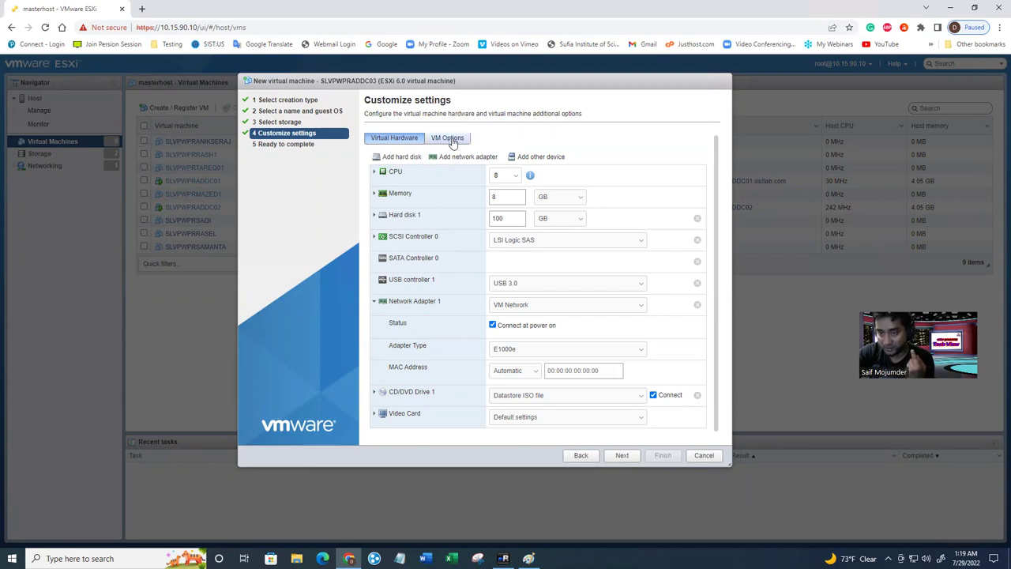
- In the VM options' VMware Tools settings, enable checking and upgrading VMware Tools before each power on
click(452, 140)
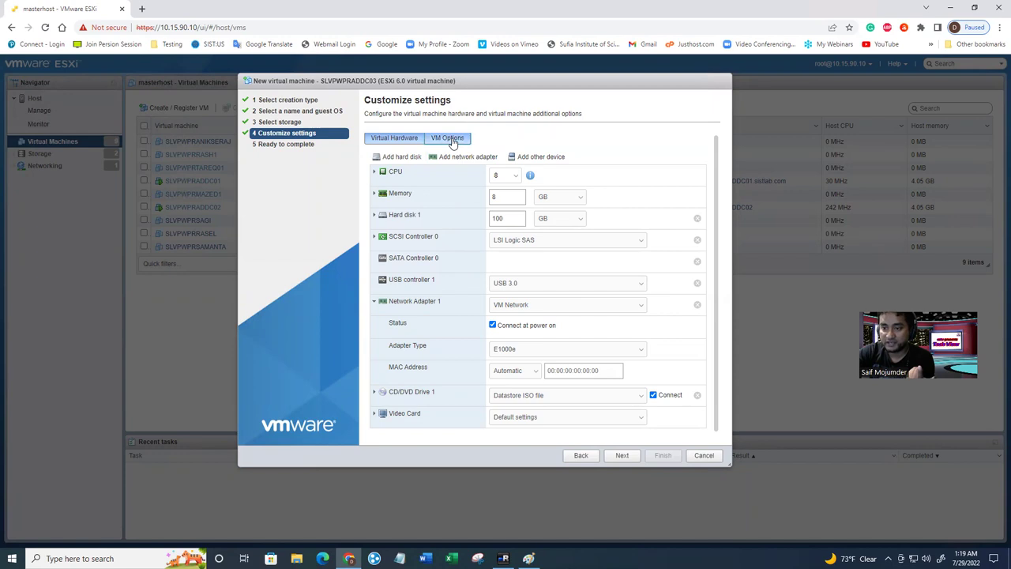
click(386, 140)
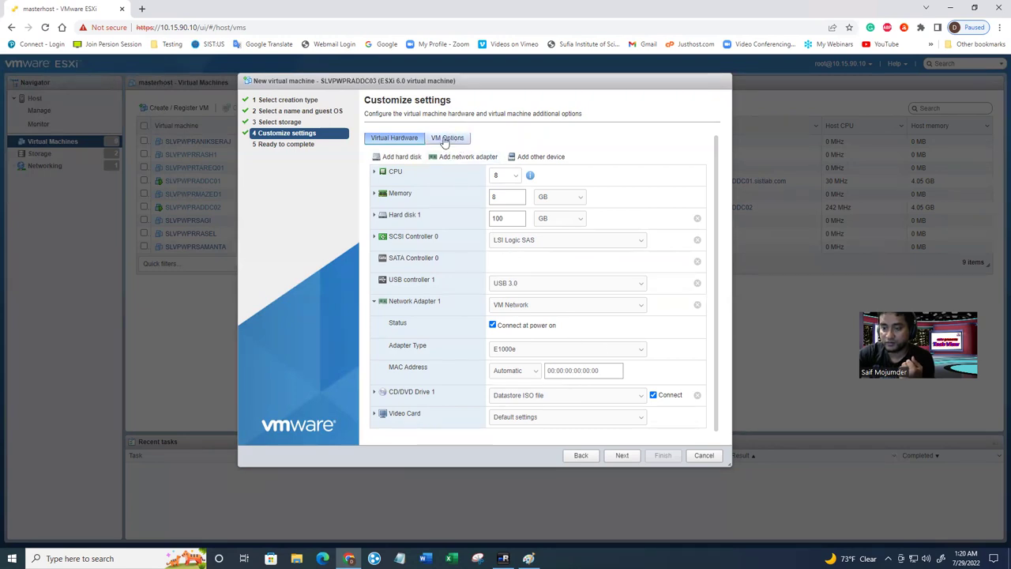
click(447, 140)
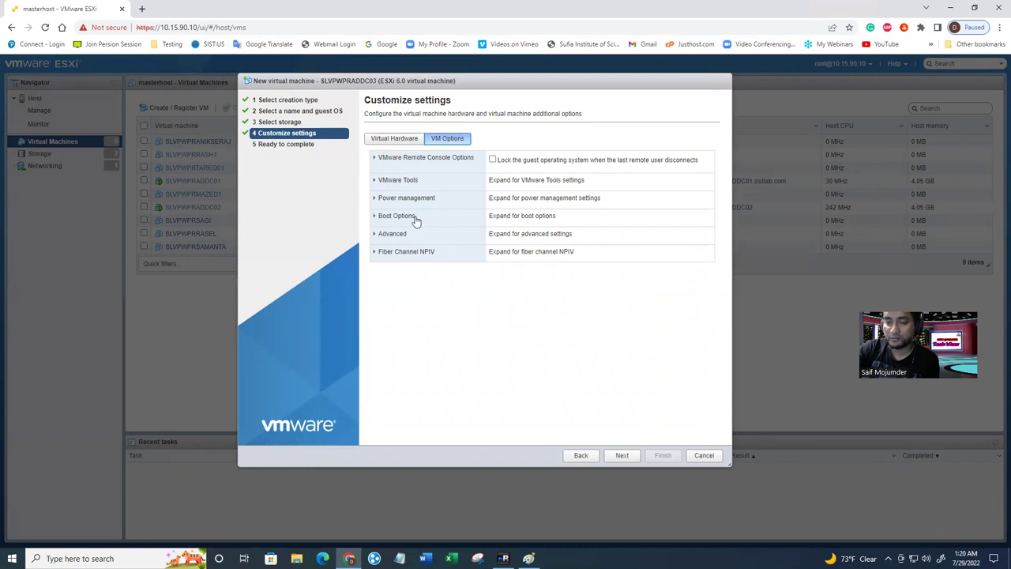
click(374, 183)
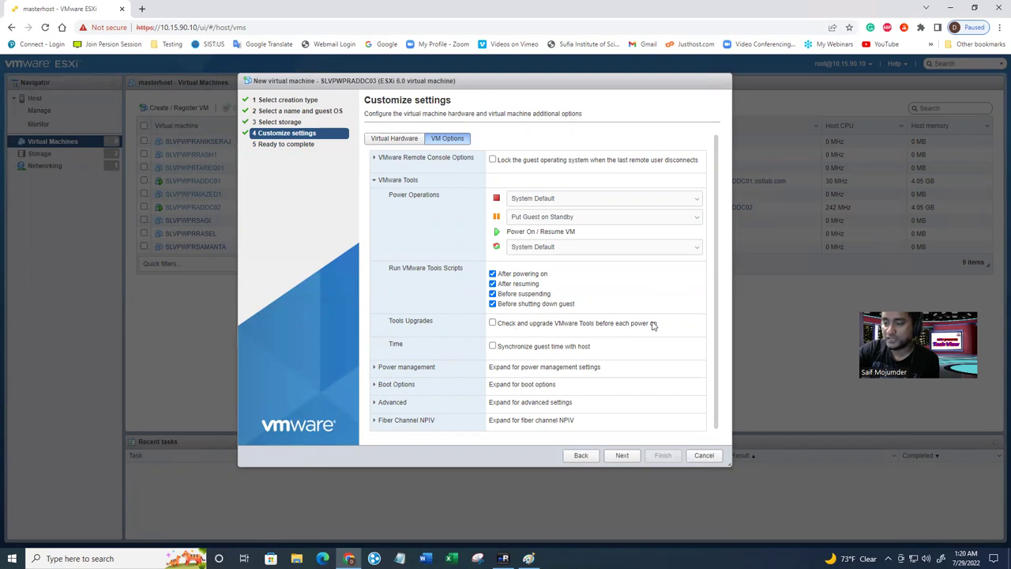
click(493, 322)
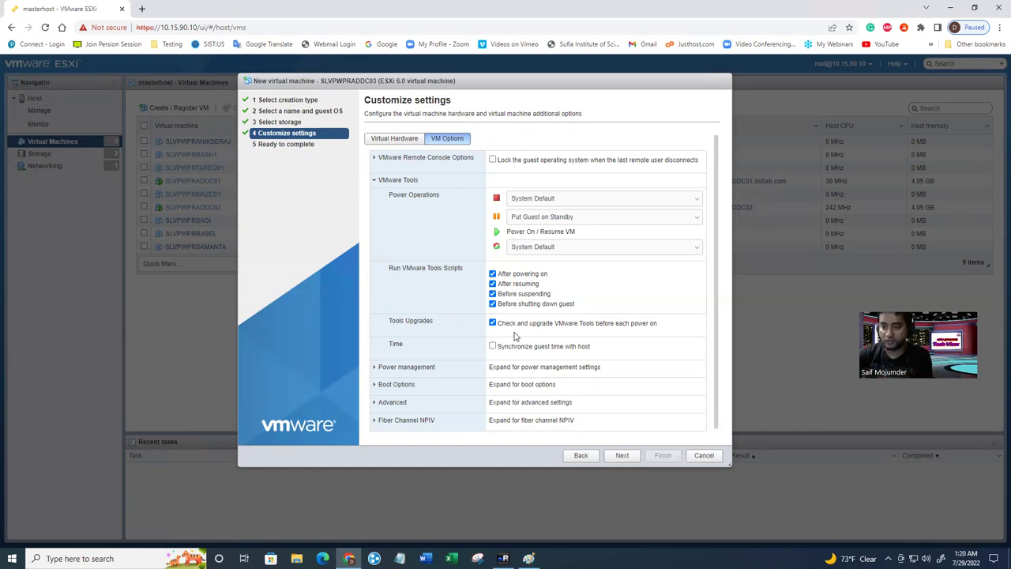
click(492, 323)
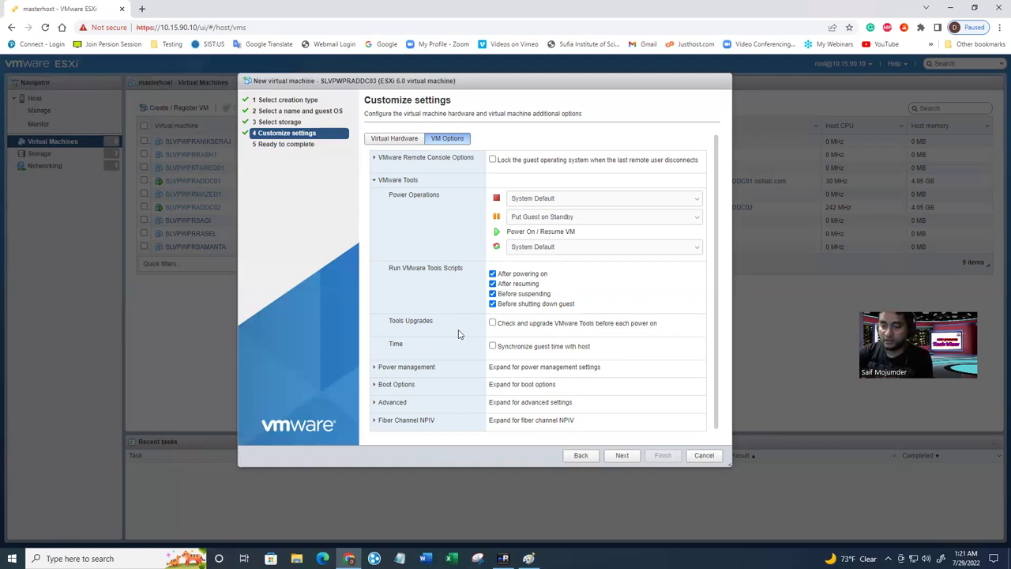
click(492, 322)
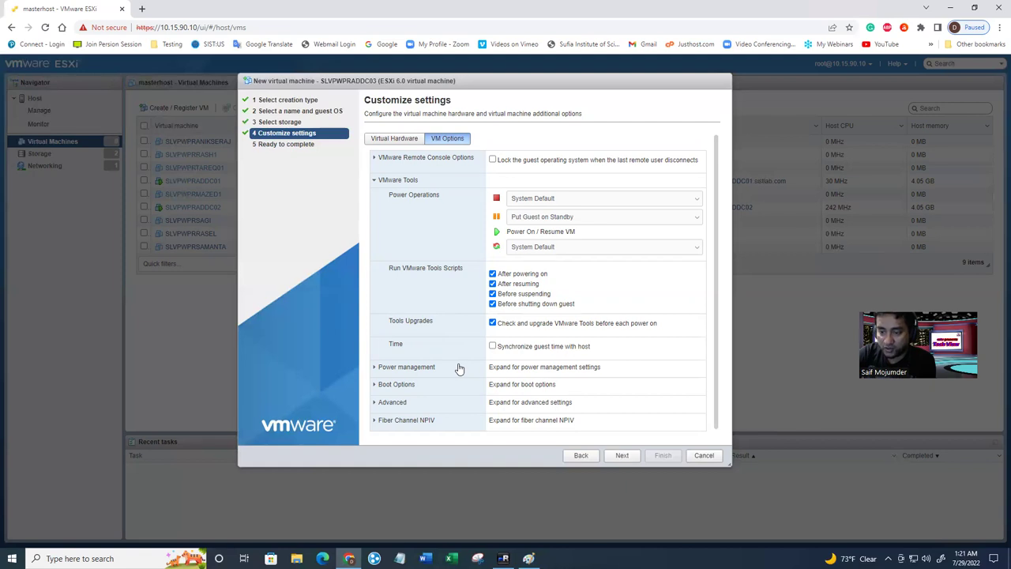
- Enable synchronizing the guest time with the host in the VMware Tools settings
double_click(392, 344)
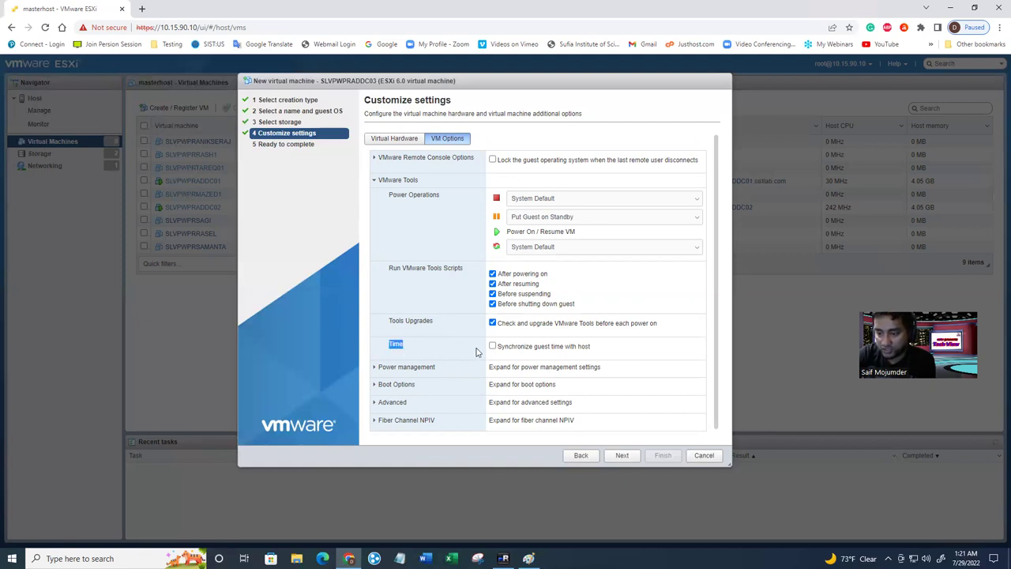
click(492, 346)
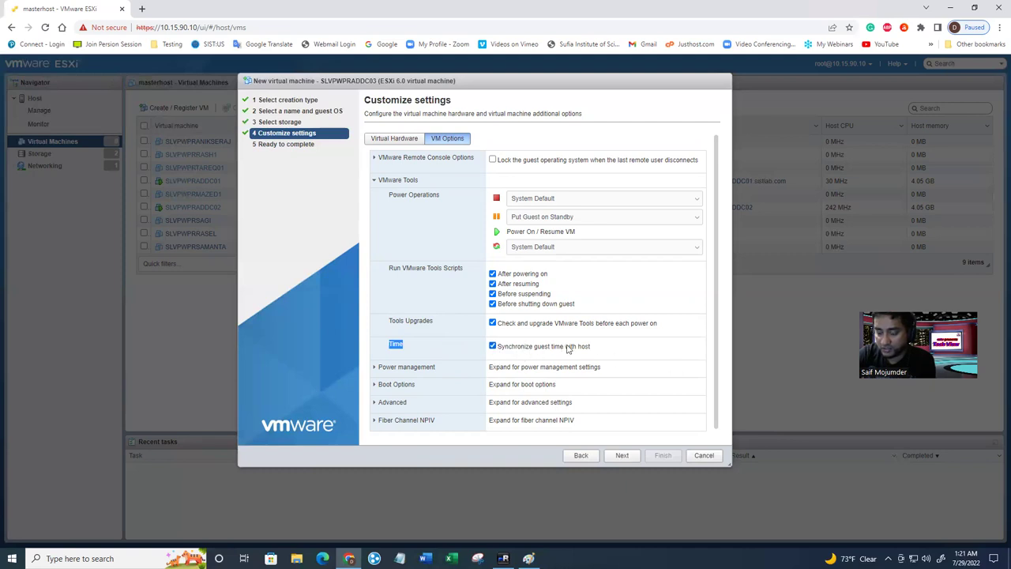
click(461, 335)
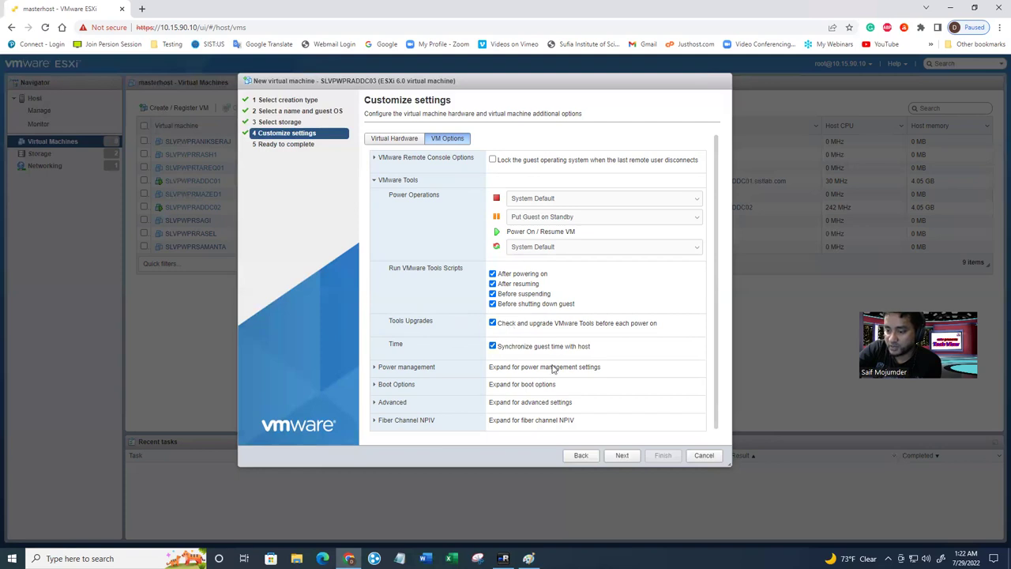
- Finish the wizard to create the virtual machine and open the details page of SLVPWPRADDC03
click(620, 457)
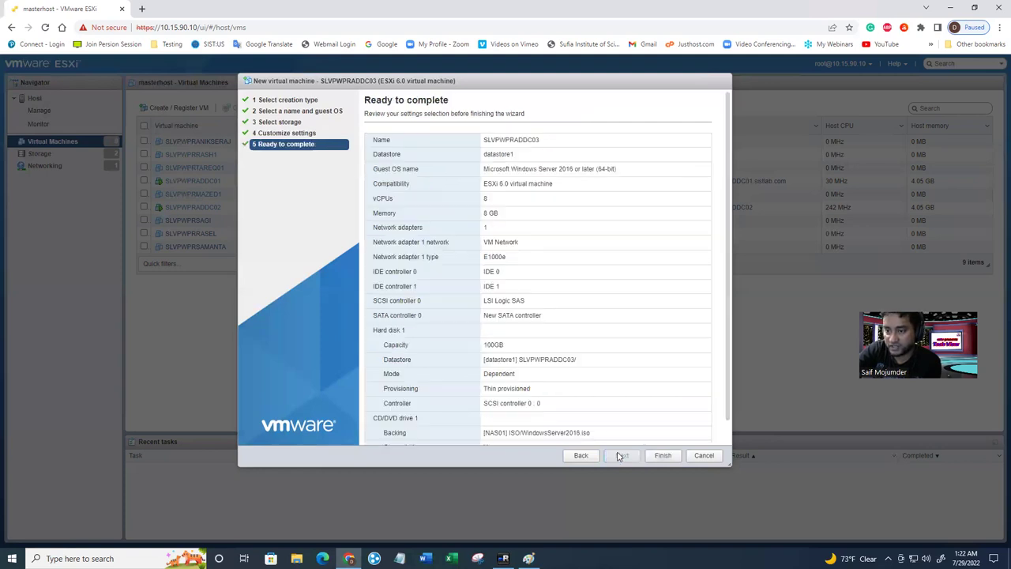
click(663, 457)
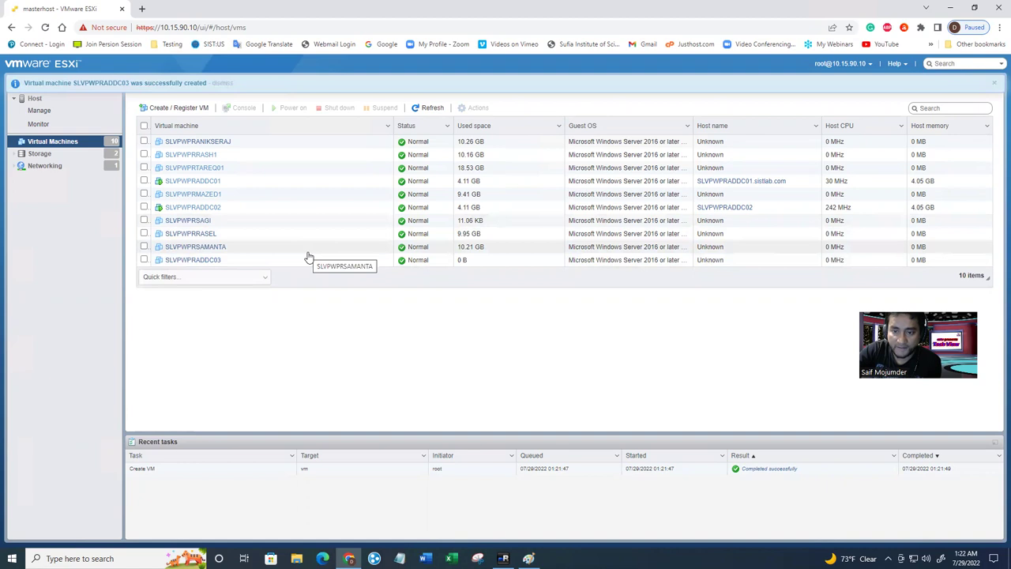
click(201, 262)
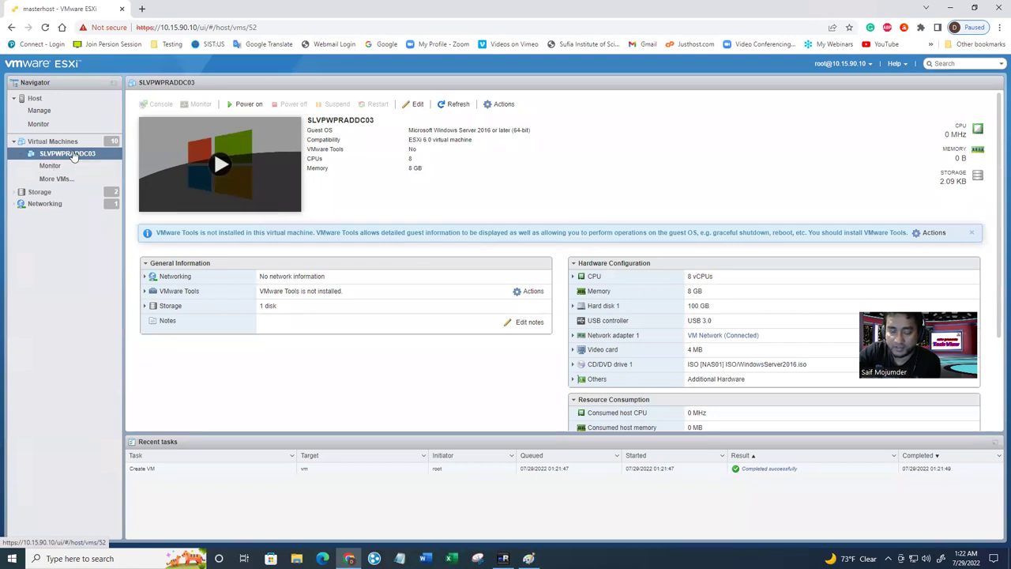
- Review the hardware in the edit settings of SLVPWPRADDC03 and close them without saving
right_click(73, 156)
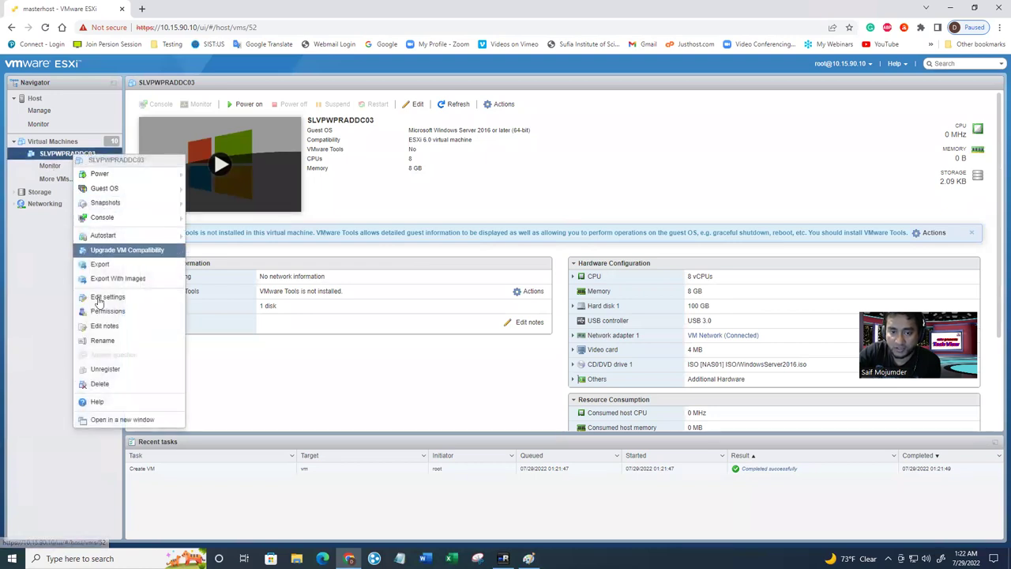
click(111, 297)
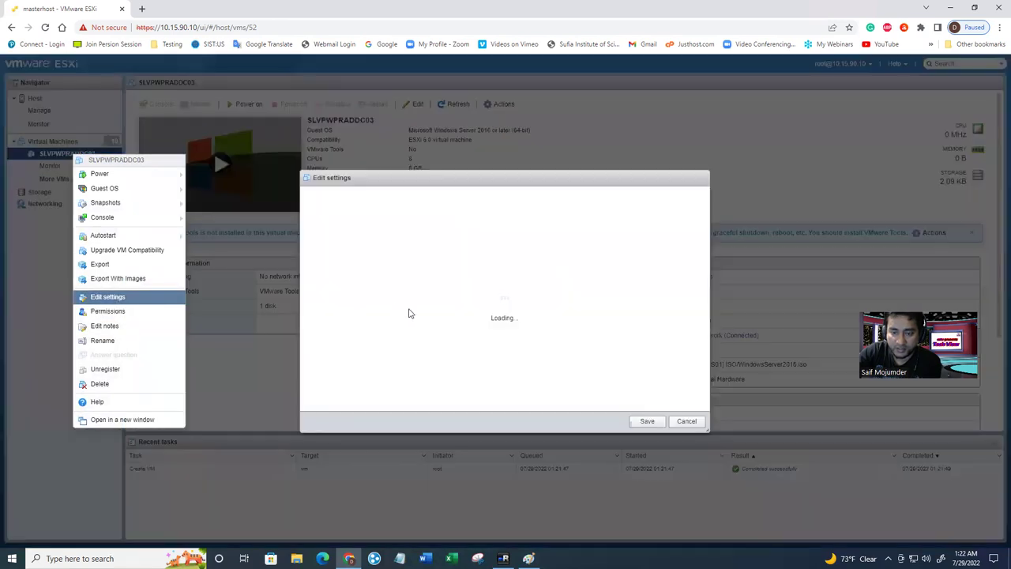
scroll(533, 300, down, 1)
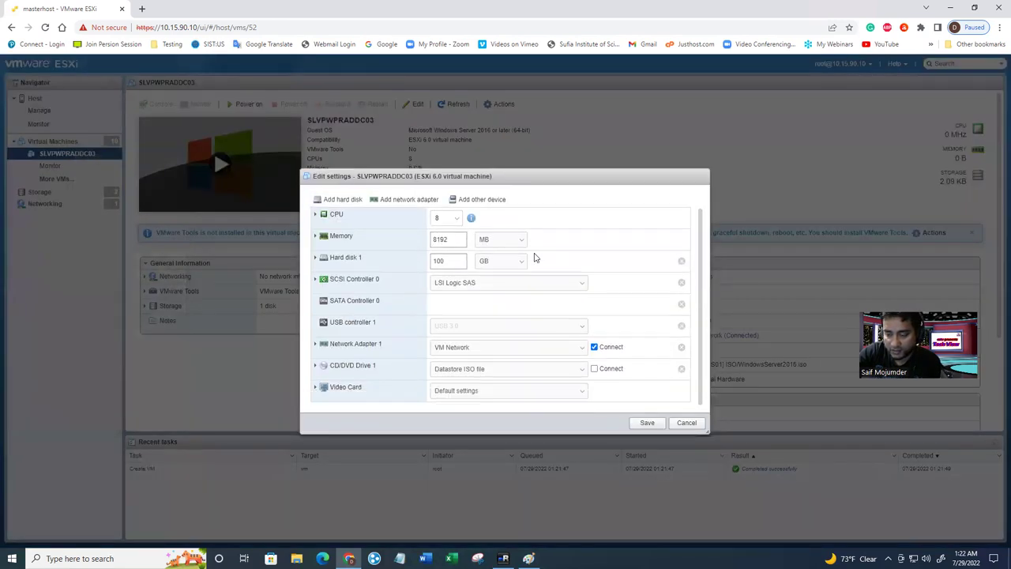
scroll(451, 331, up, 1)
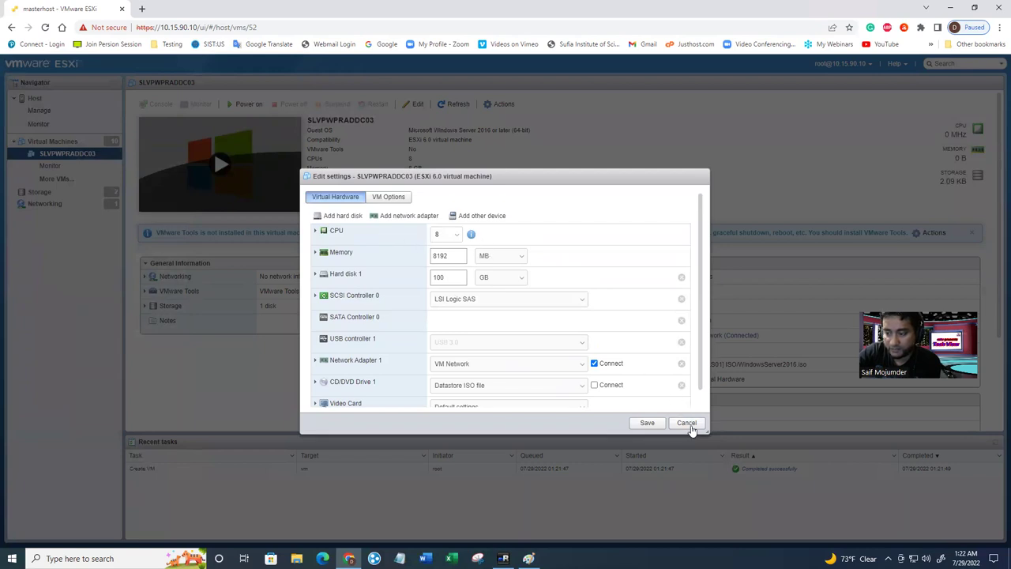
click(686, 423)
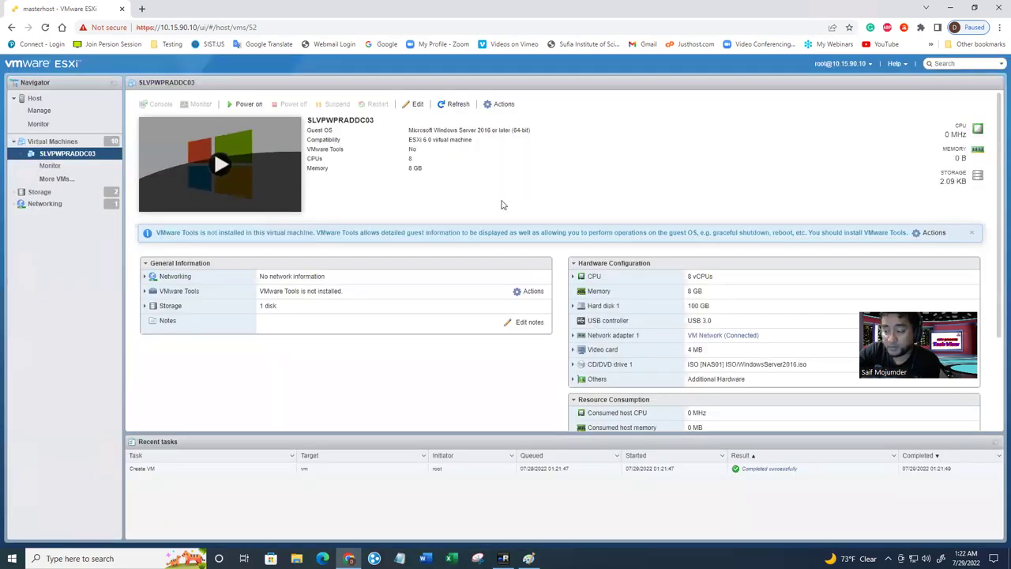